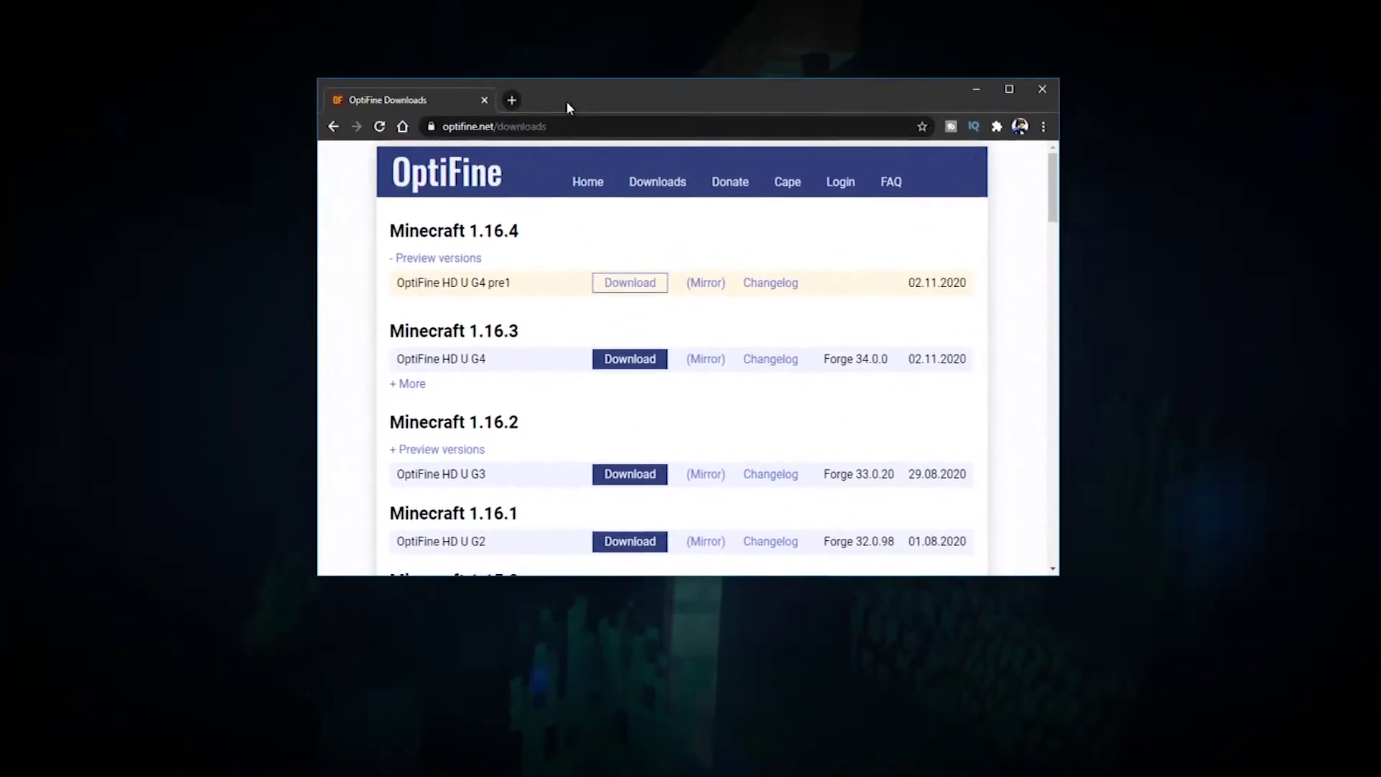
# - Download the OptiFine 1.16.4 HD U G4 pre1 preview jar, skipping the download-page ad
pyautogui.doubleClick(567, 104)
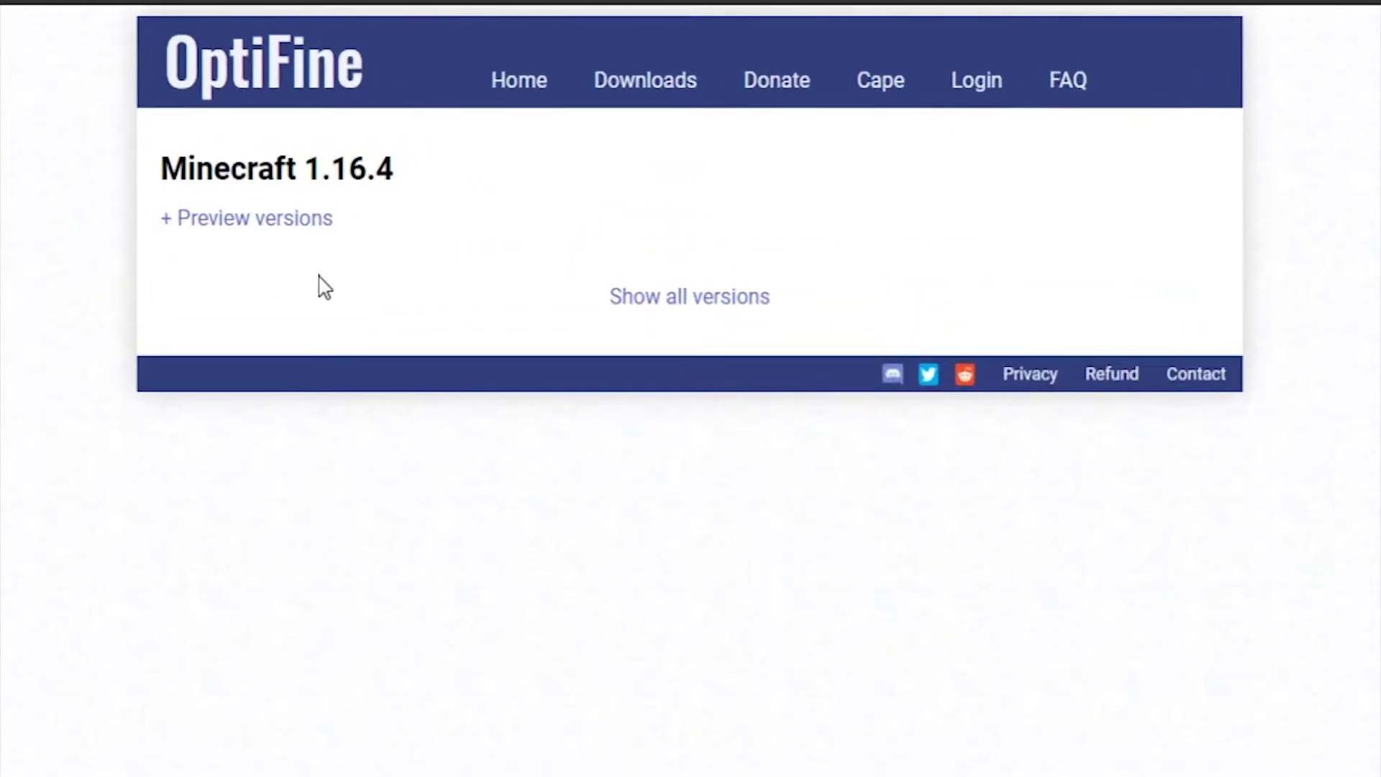
pyautogui.click(216, 230)
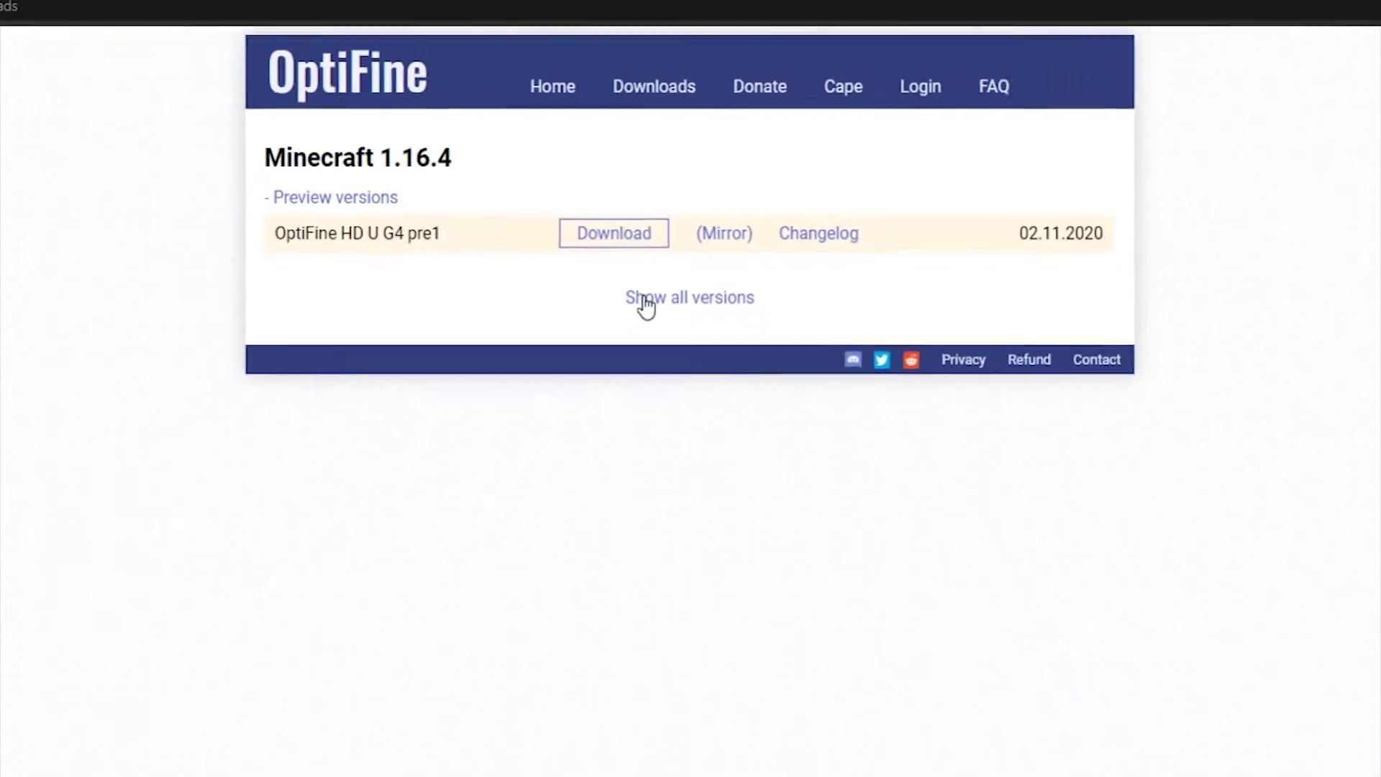
pyautogui.click(642, 297)
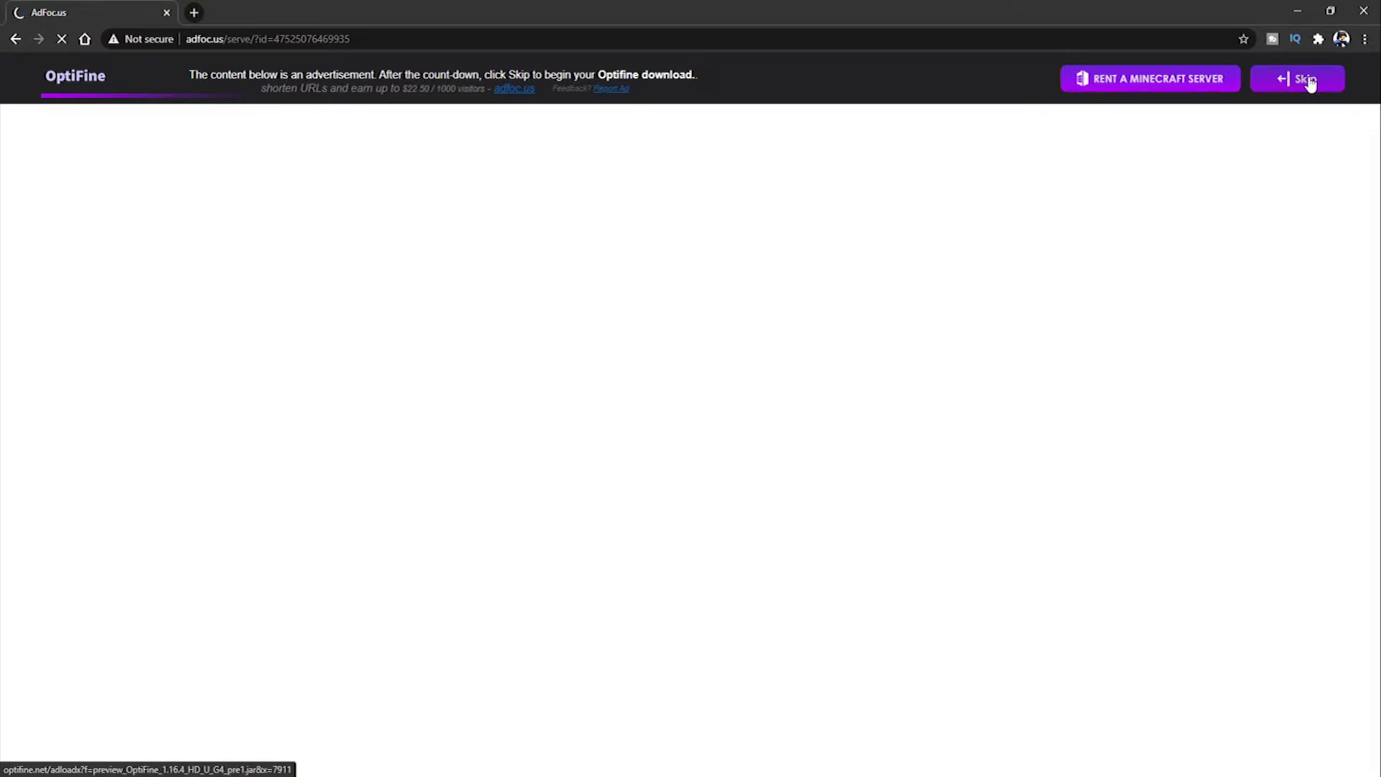
pyautogui.click(1310, 84)
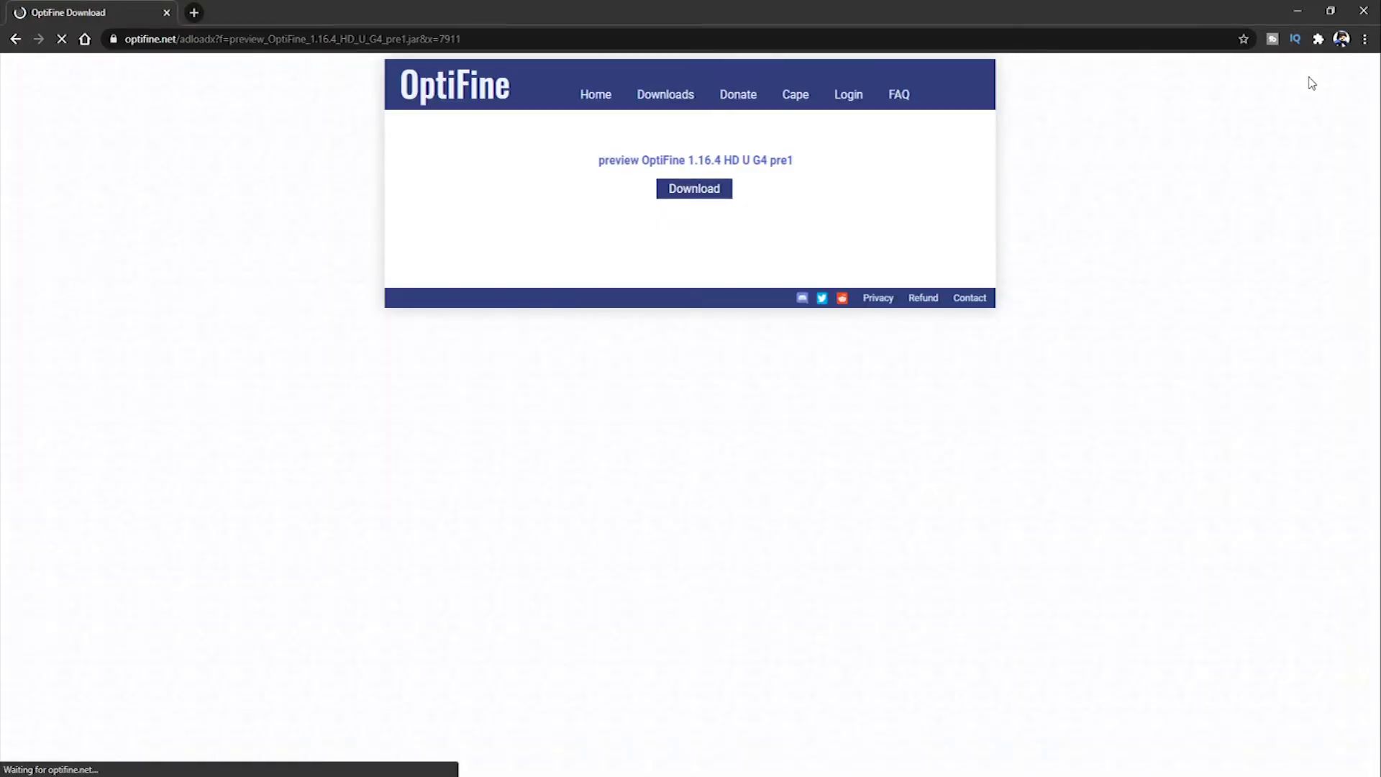
pyautogui.click(701, 204)
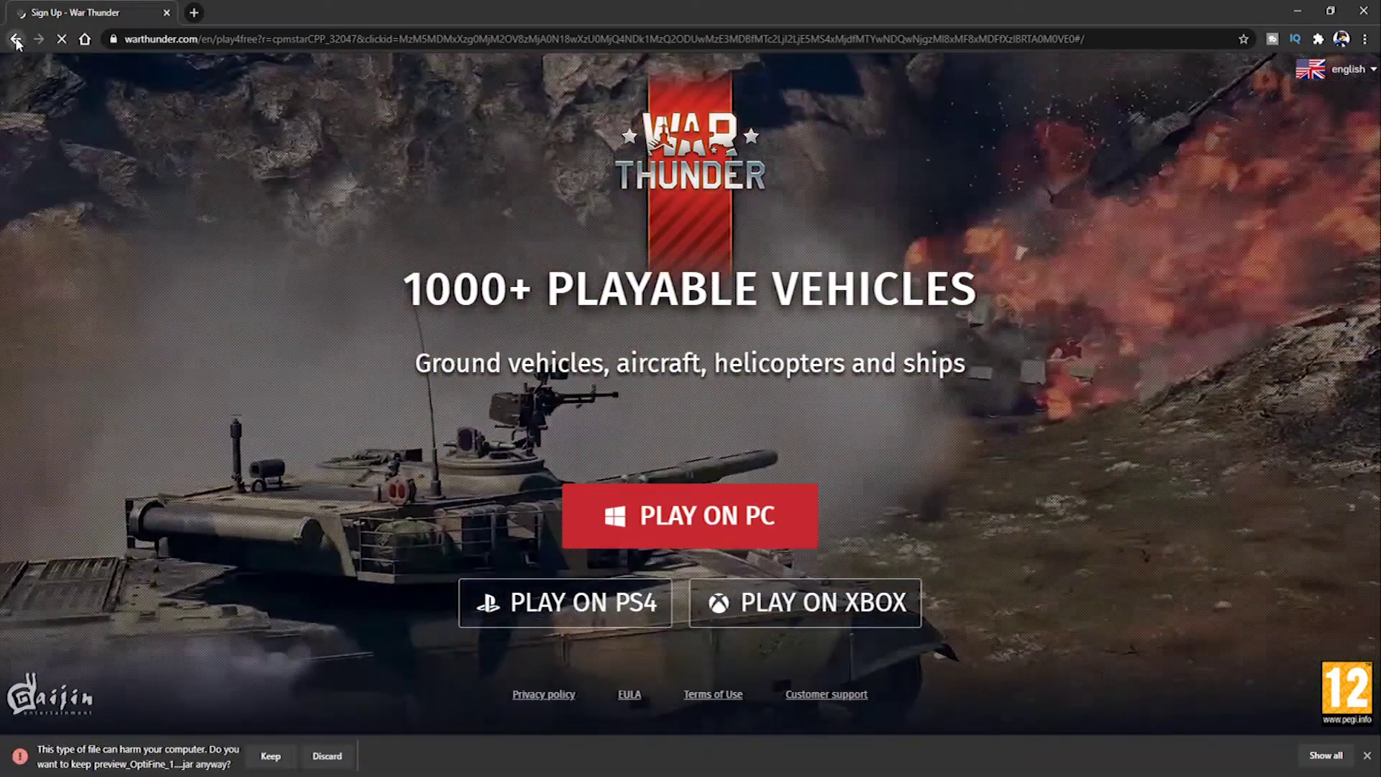
# - Go back from the War Thunder ad to the OptiFine download page
pyautogui.click(16, 40)
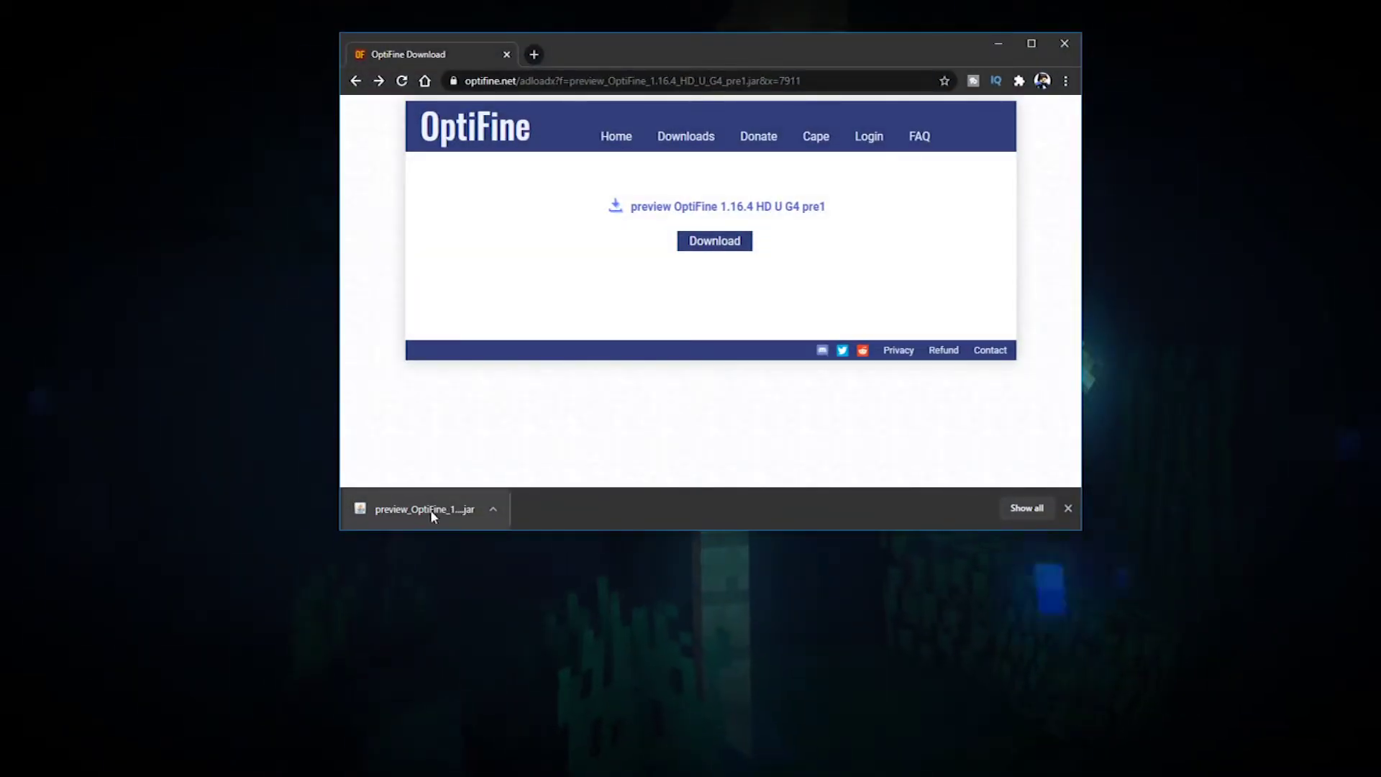
# - Drag the downloaded OptiFine jar from Chrome's download bar onto the desktop
pyautogui.moveTo(431, 513); pyautogui.dragTo(256, 205)
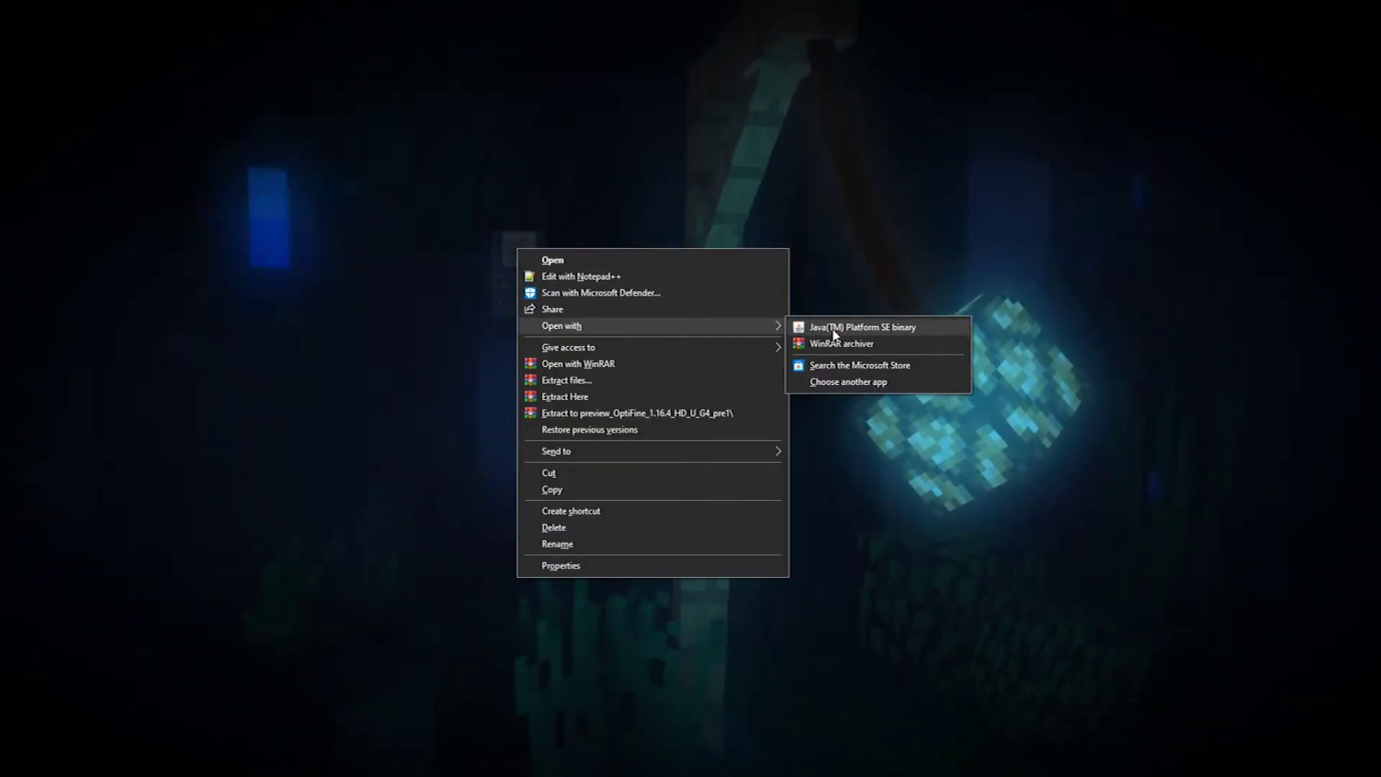
# - Run the OptiFine jar with Java, dismiss the missing-1.16.4 install error, and open Minecraft Launcher
pyautogui.click(841, 330)
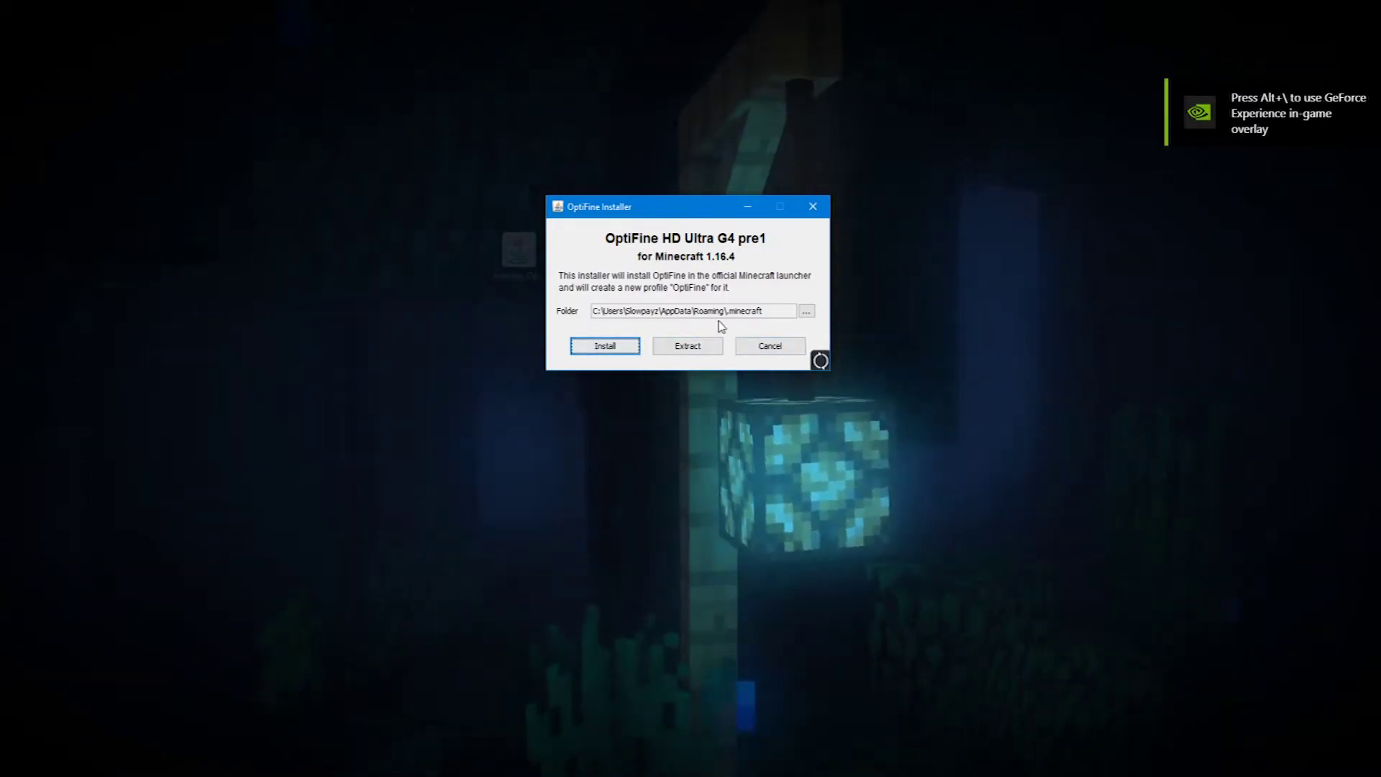
pyautogui.click(611, 346)
pyautogui.moveTo(650, 264)
pyautogui.mouseDown()
pyautogui.moveTo(719, 352)
pyautogui.moveTo(656, 291)
pyautogui.mouseUp()
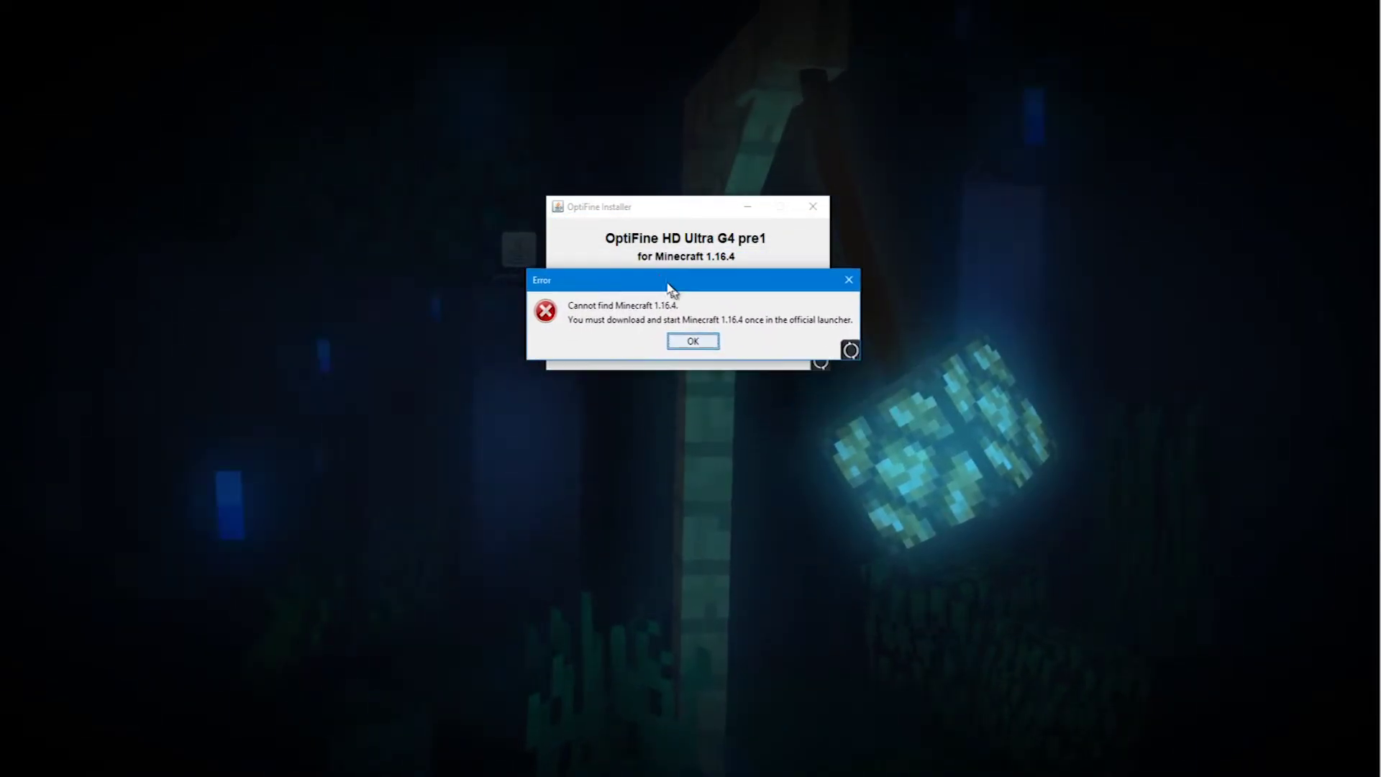
pyautogui.click(675, 340)
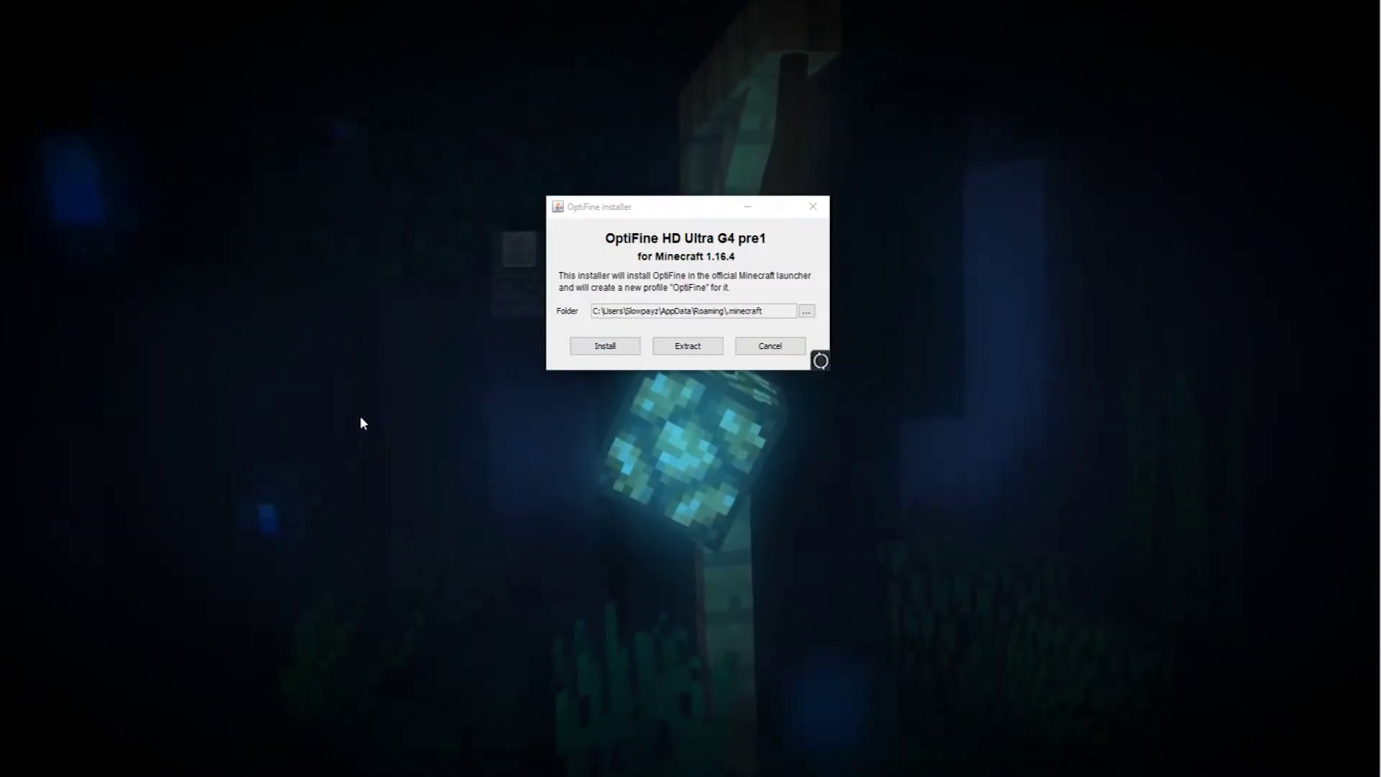
pyautogui.click(366, 418)
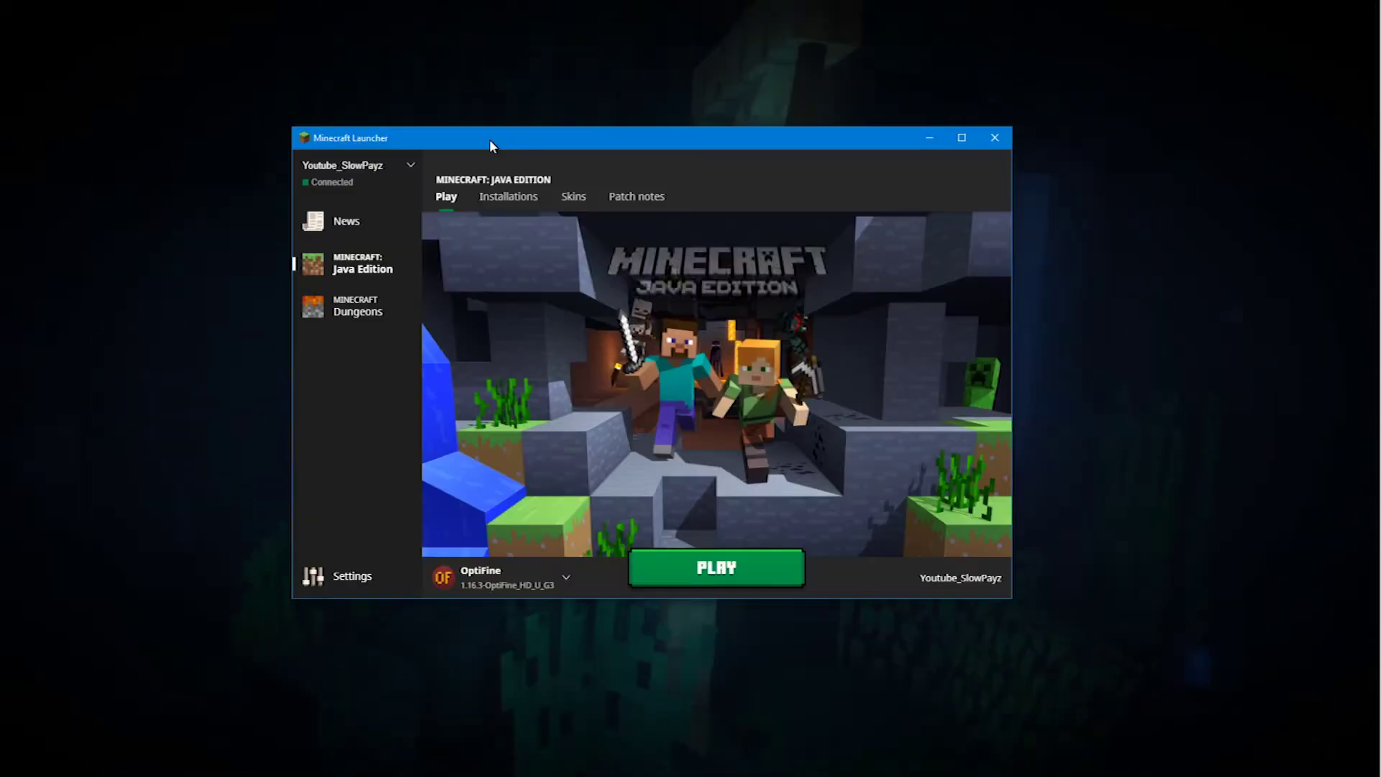
pyautogui.moveTo(489, 139); pyautogui.dragTo(485, 84)
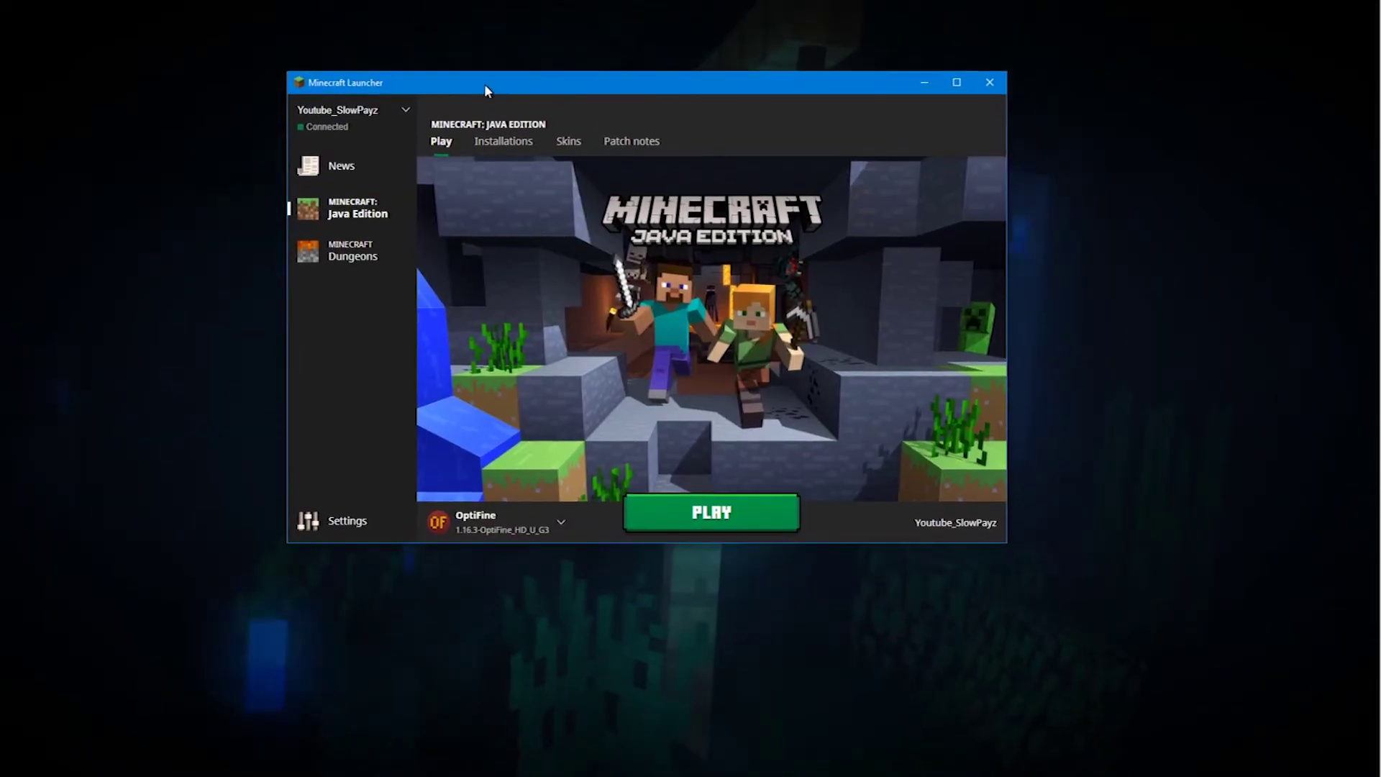
# - Create a new installation using Latest release (1.16.4)
pyautogui.click(495, 142)
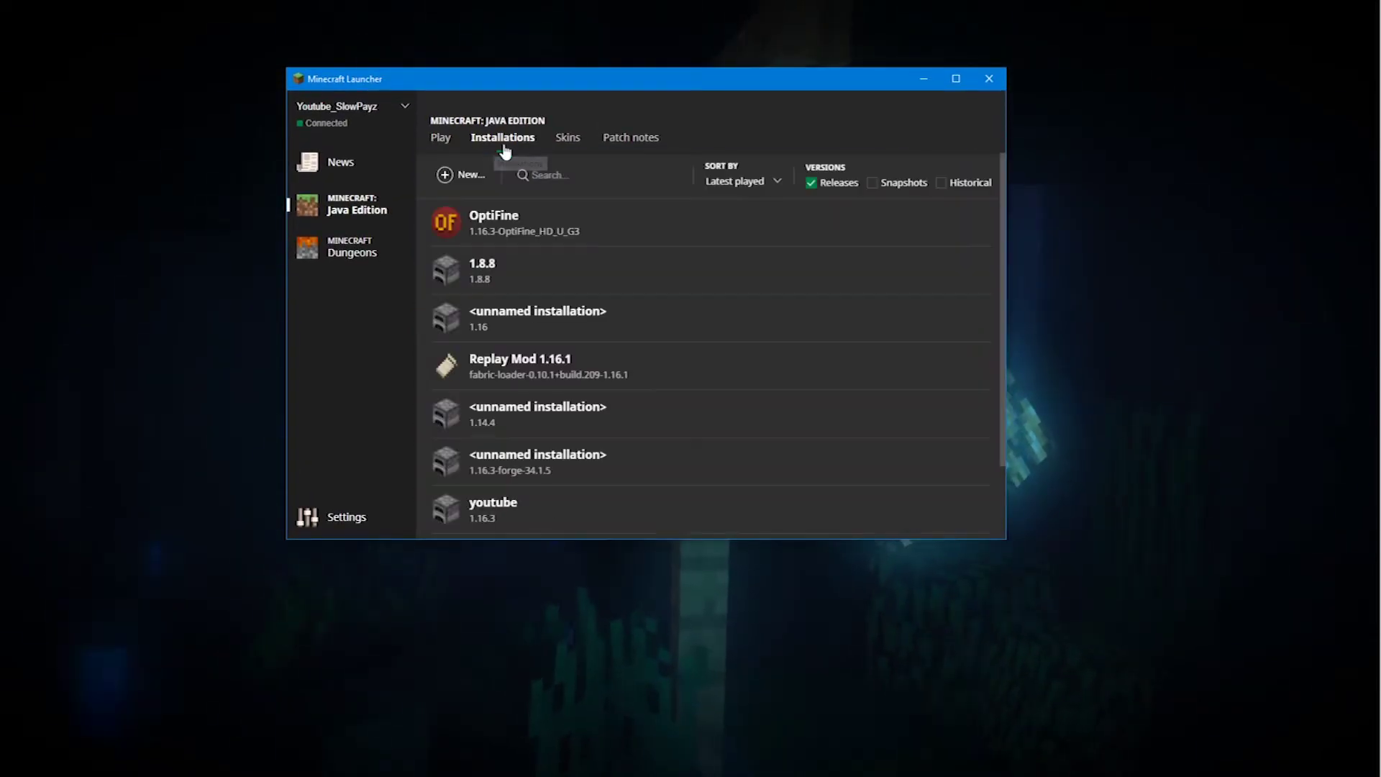
pyautogui.click(457, 176)
pyautogui.write('1.16.4')
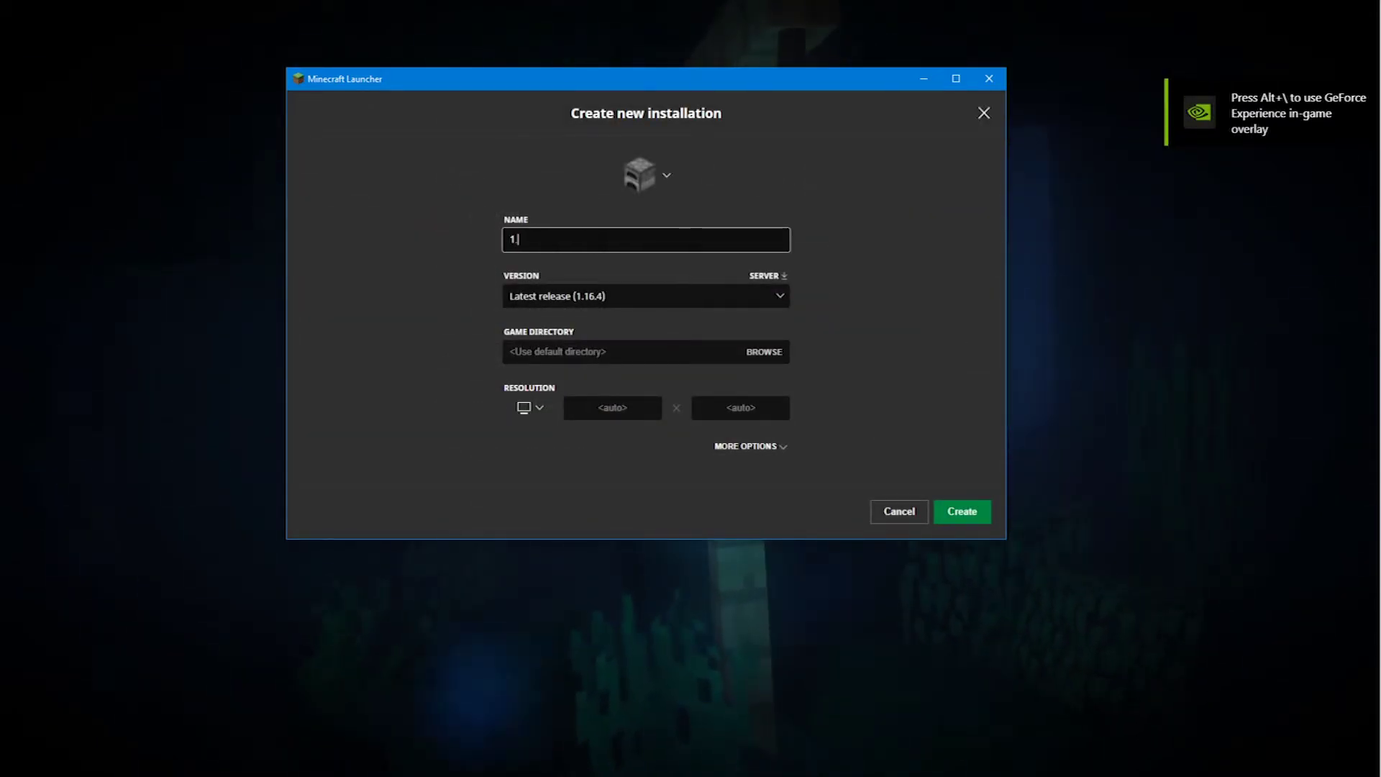
pyautogui.click(641, 292)
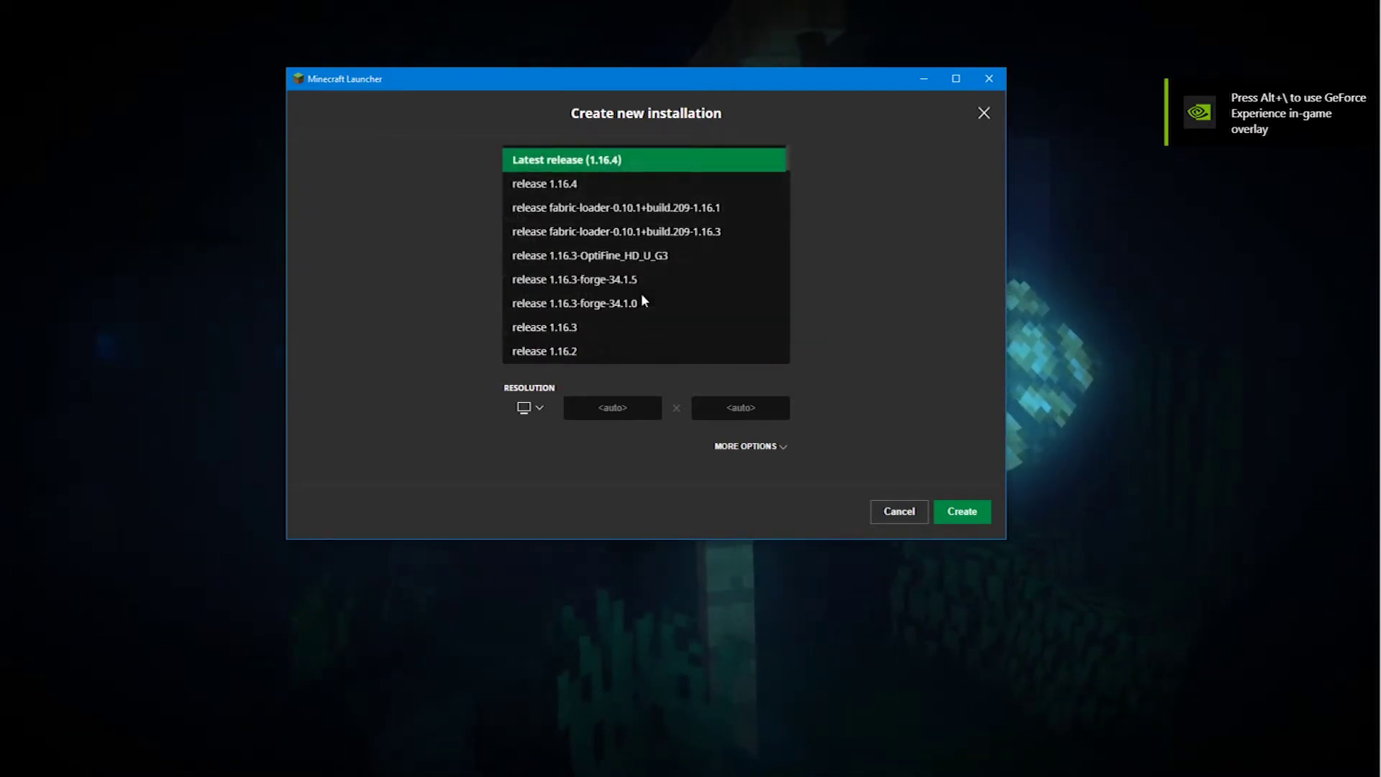
pyautogui.click(565, 162)
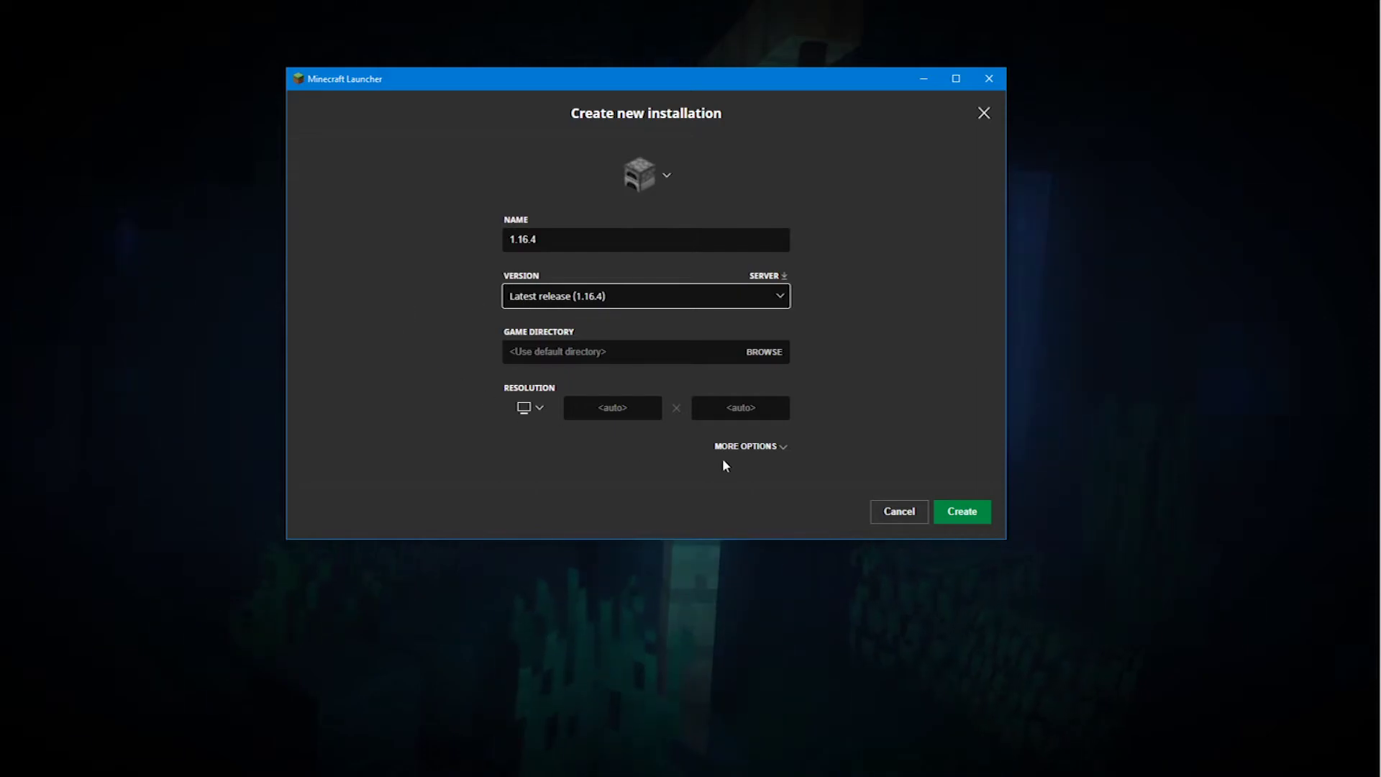
pyautogui.click(967, 515)
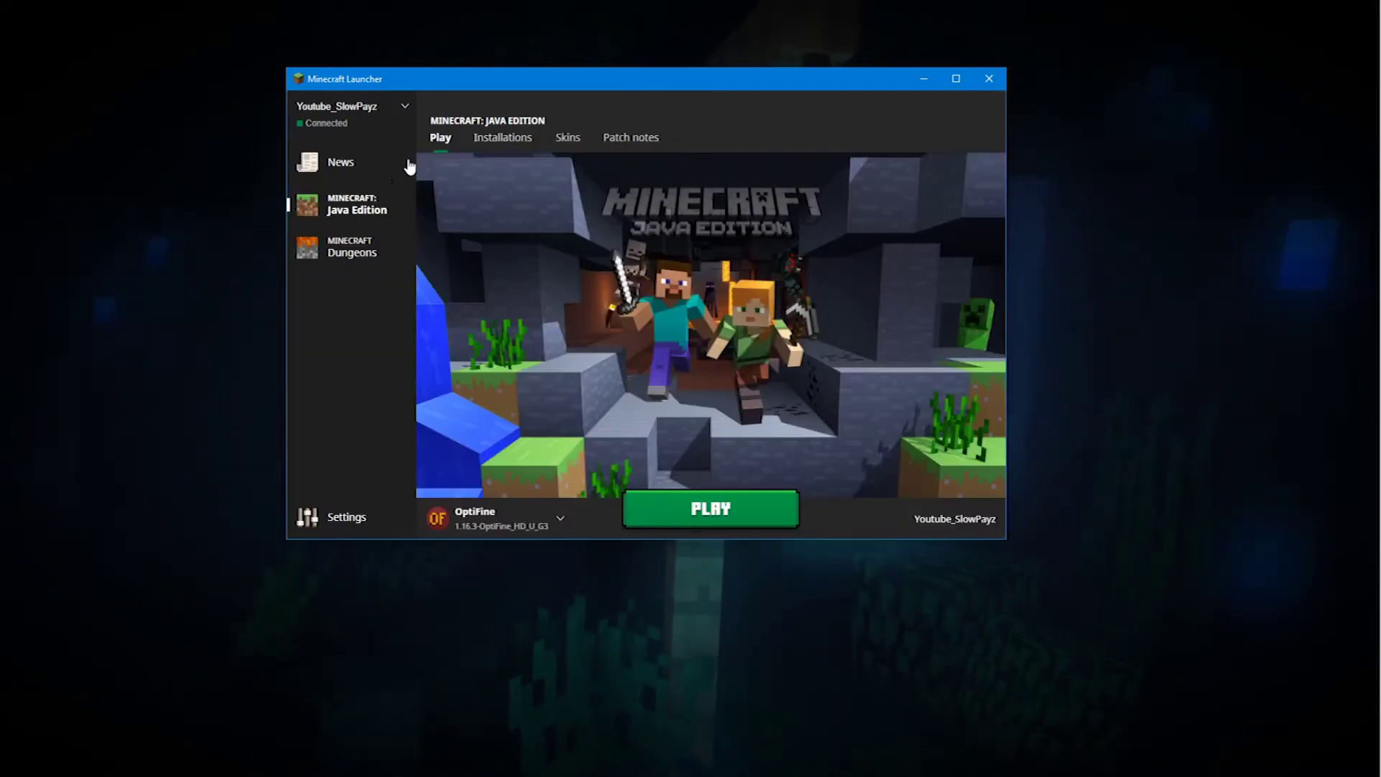
# - Select the 1.16.4 installation and launch it
pyautogui.click(559, 520)
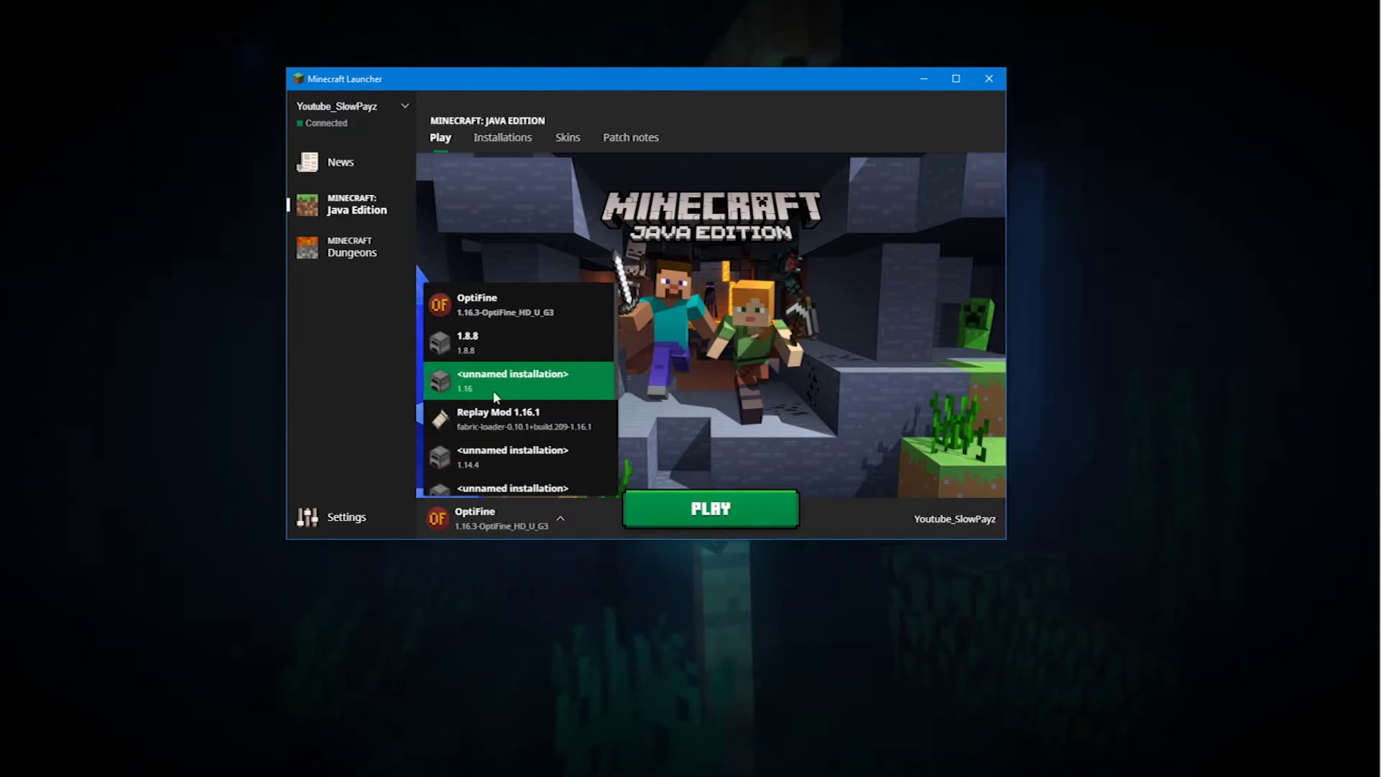
pyautogui.scroll(-5, 473, 388)
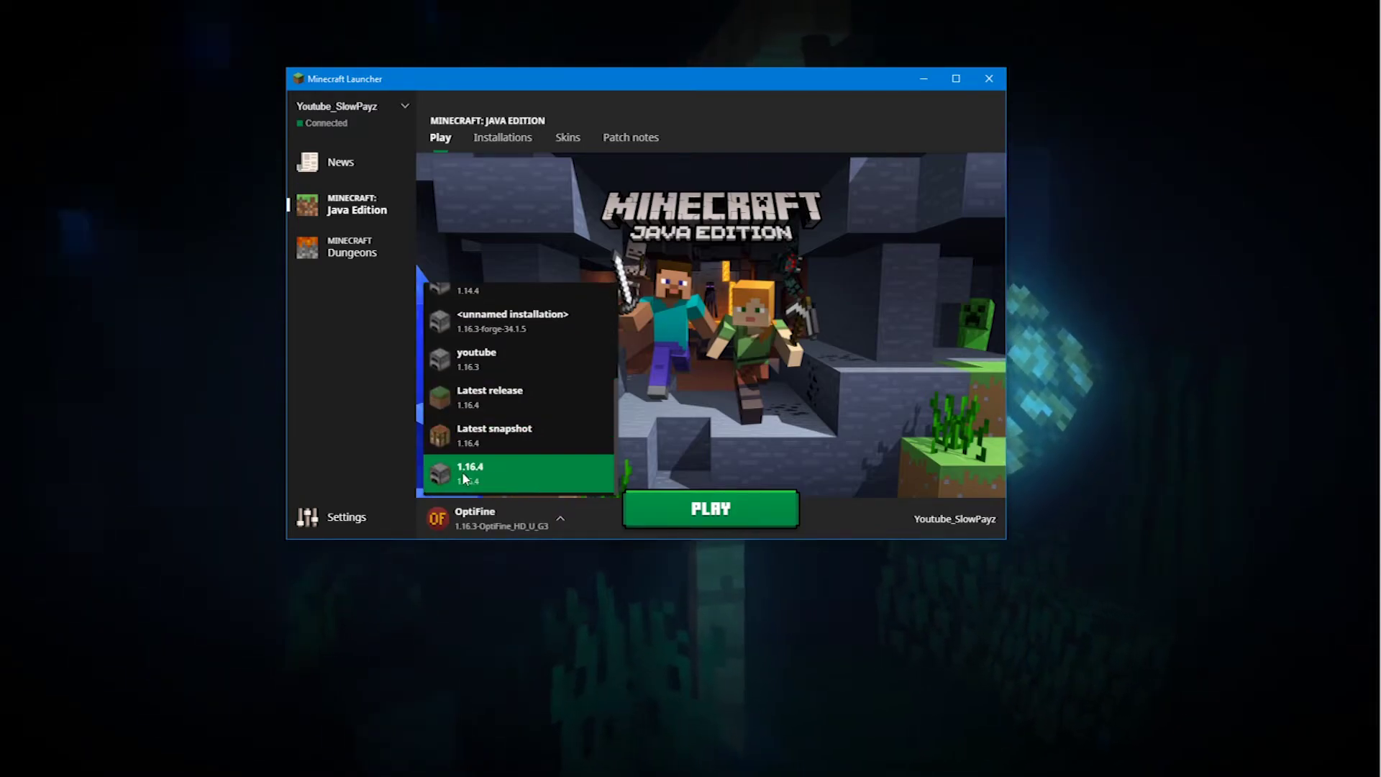
pyautogui.click(521, 473)
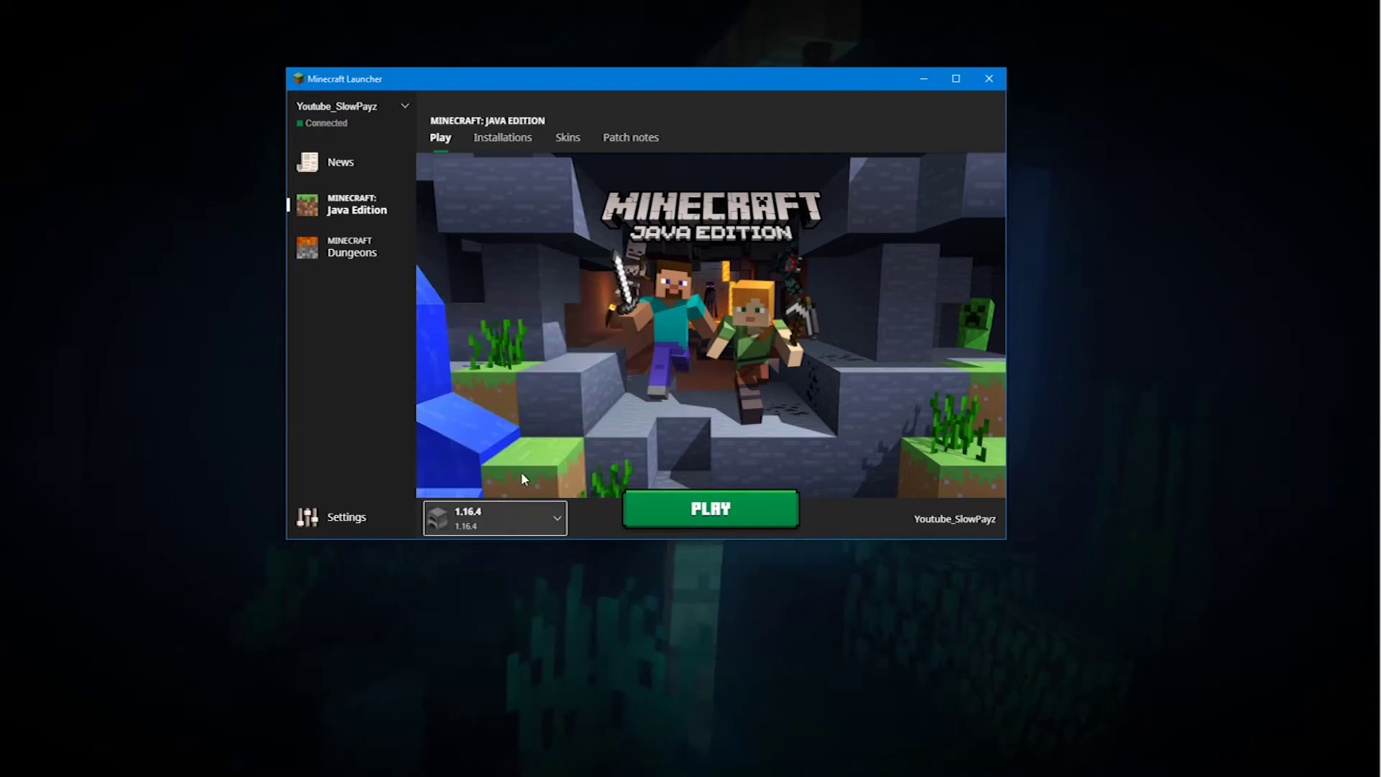
pyautogui.click(704, 512)
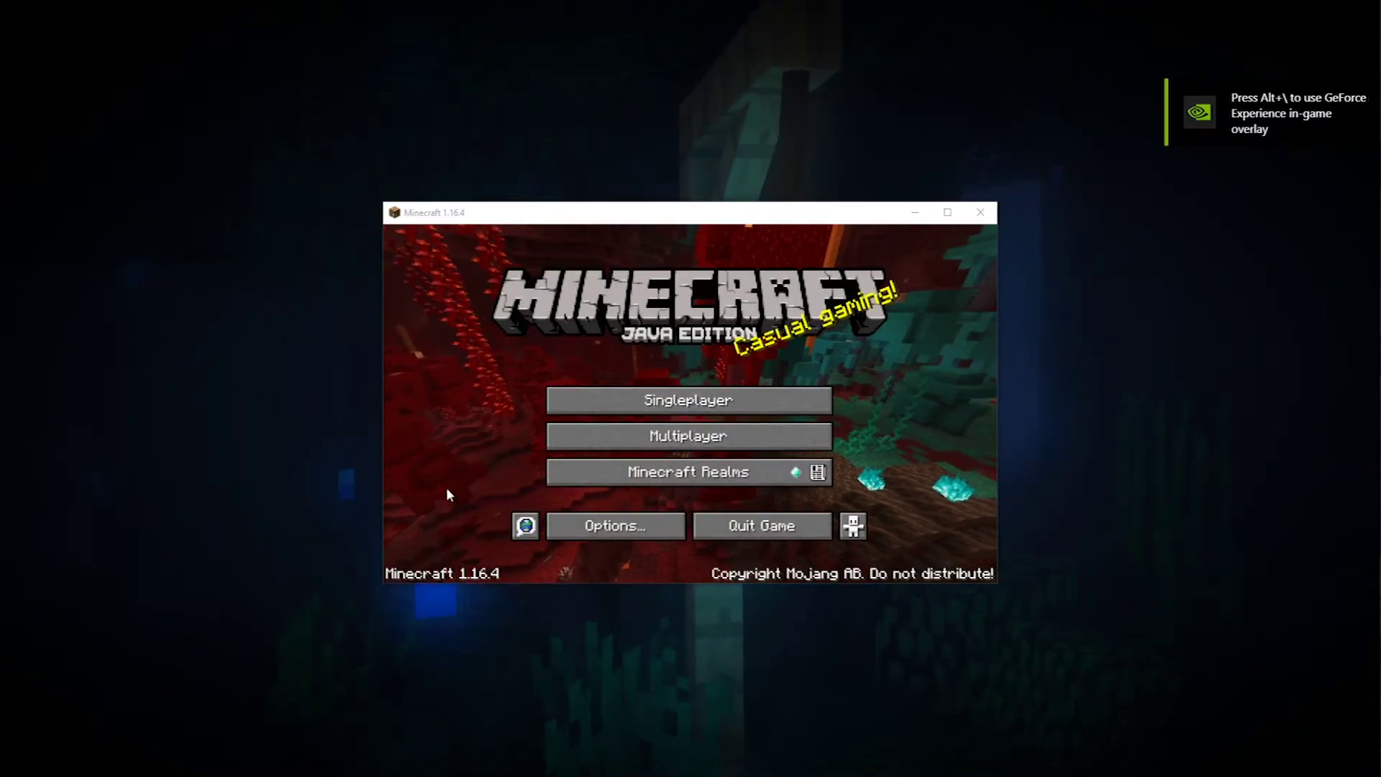
# - Quit the plain 1.16.4 game, then install OptiFine HD U G4 pre1 and dismiss the success message
pyautogui.click(744, 535)
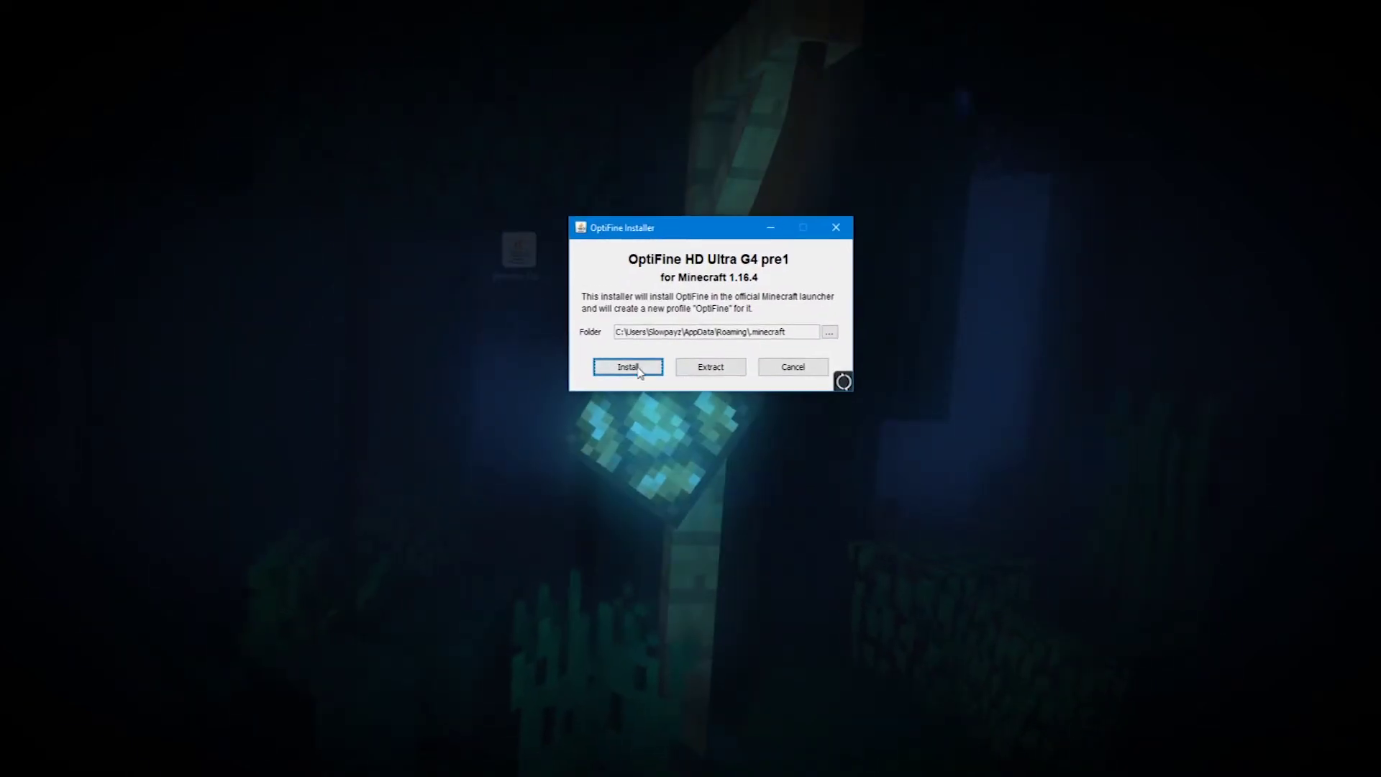
pyautogui.click(606, 372)
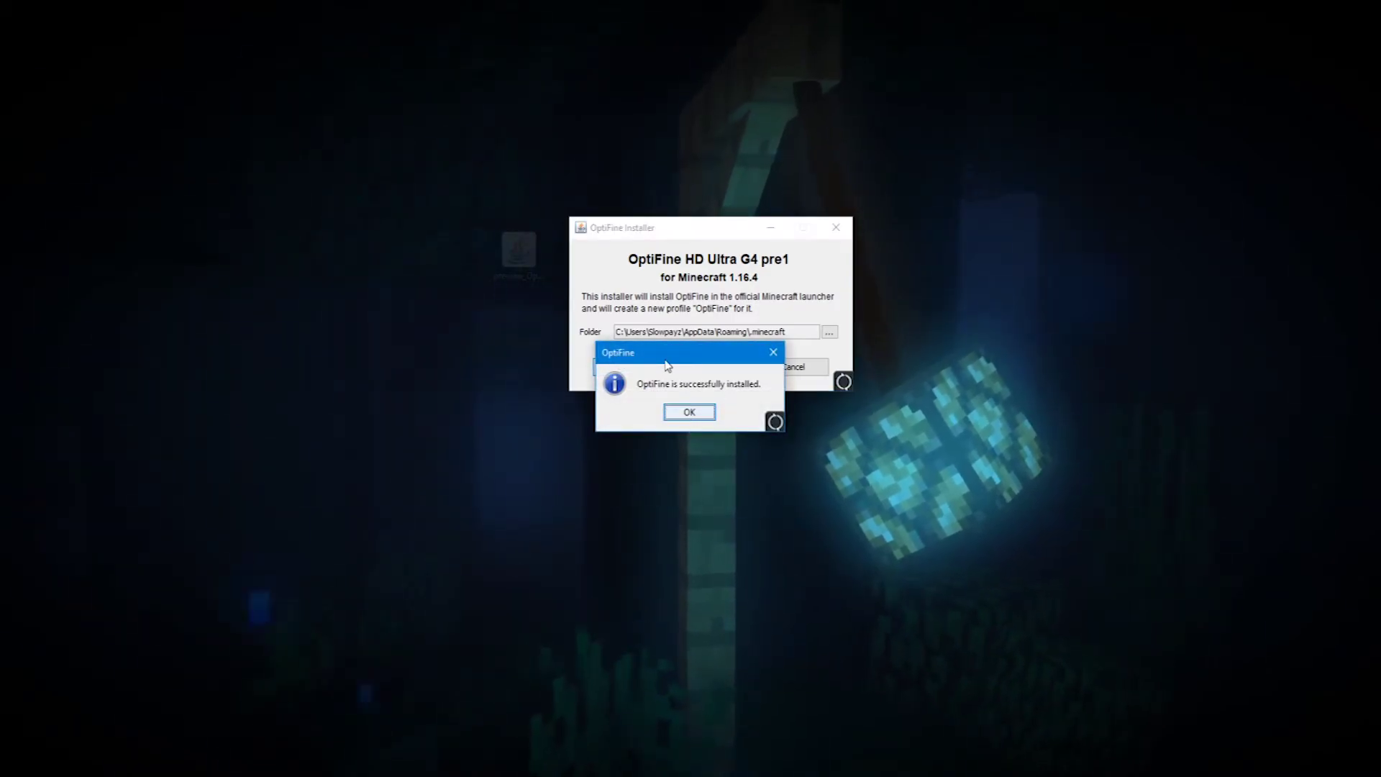
pyautogui.moveTo(647, 353); pyautogui.dragTo(638, 270)
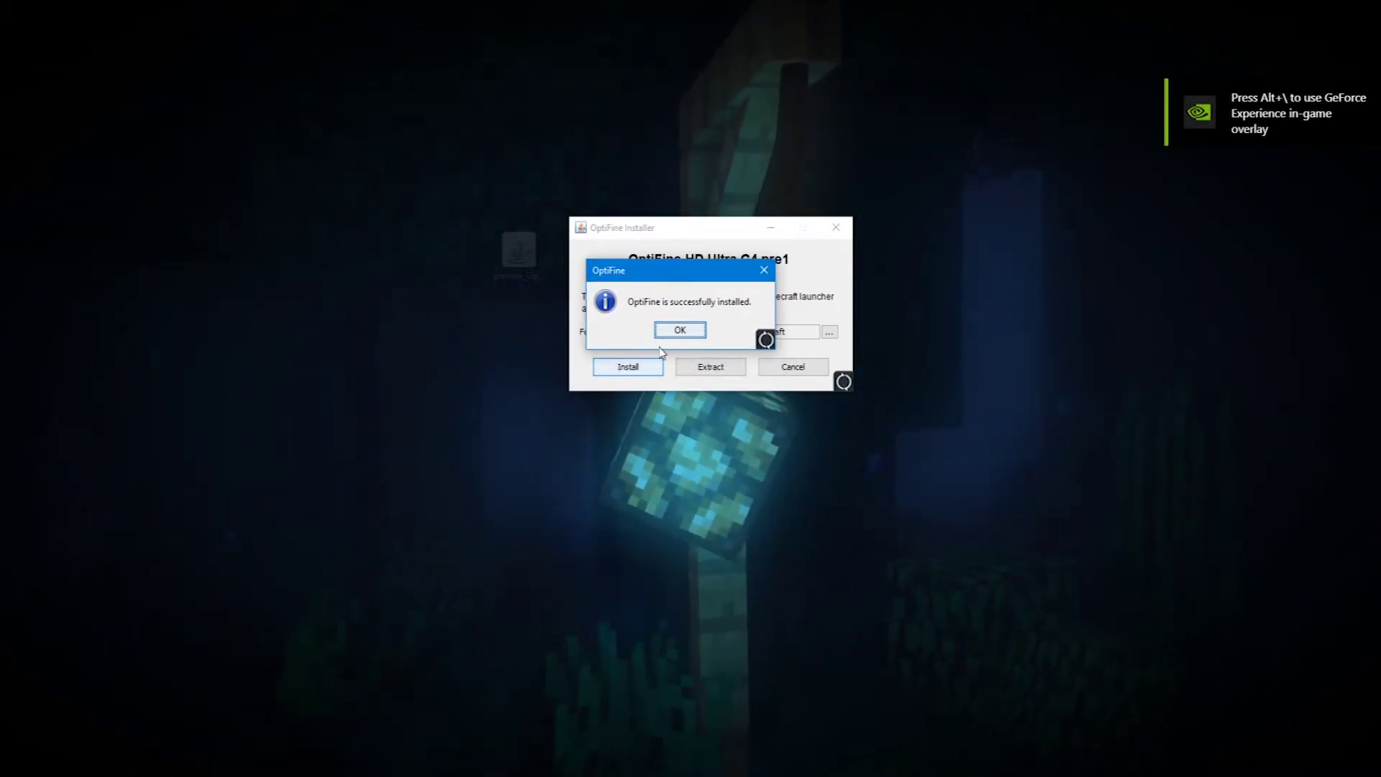
pyautogui.click(676, 330)
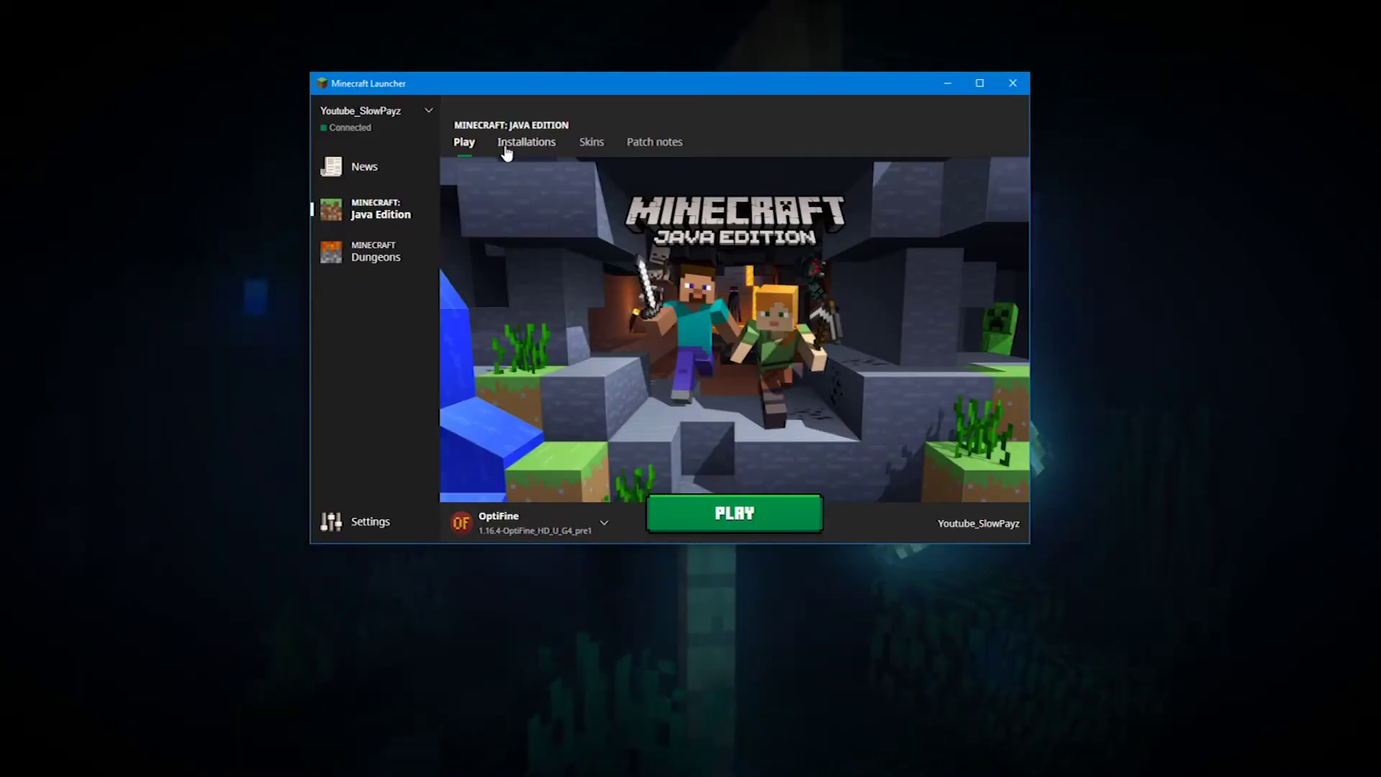
# - Check the new OptiFine profile under Installations and select it in the Play dropdown
pyautogui.click(507, 147)
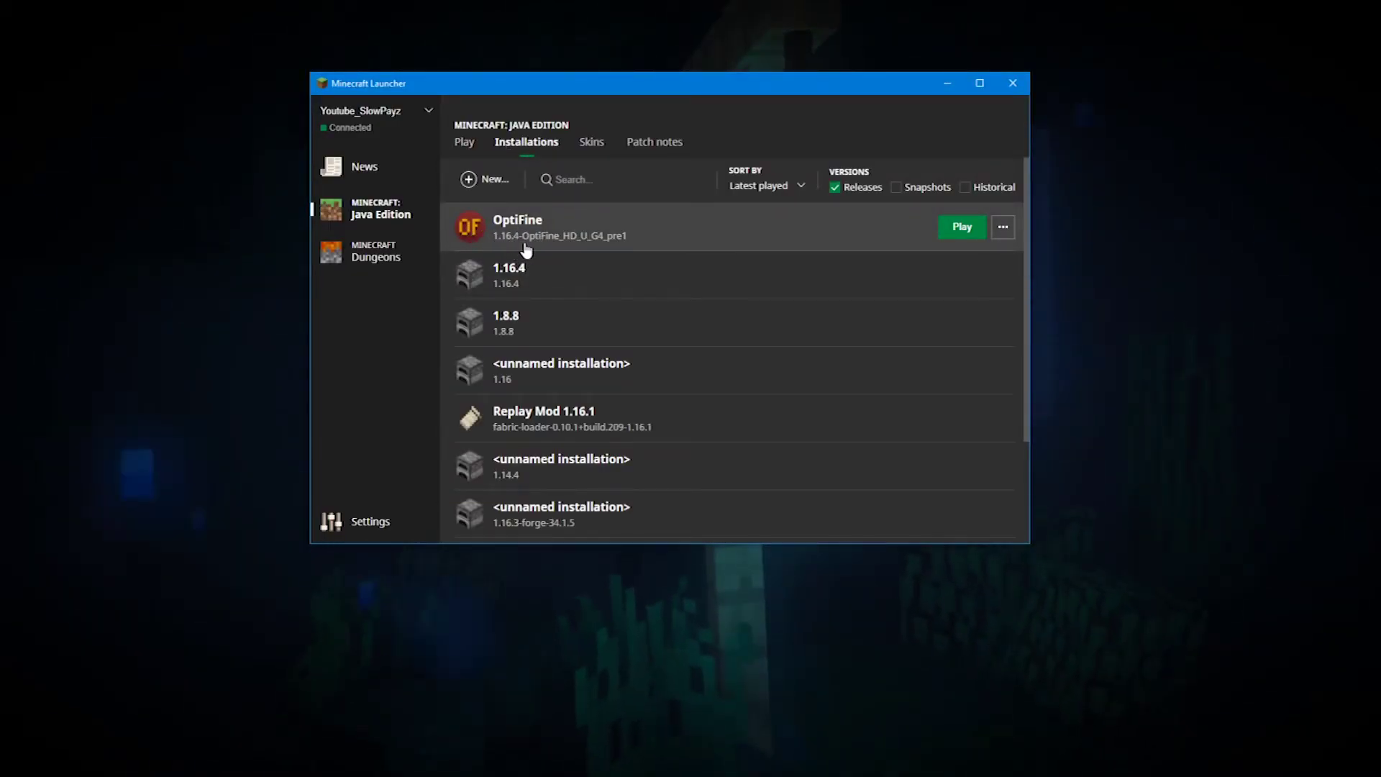
pyautogui.click(466, 143)
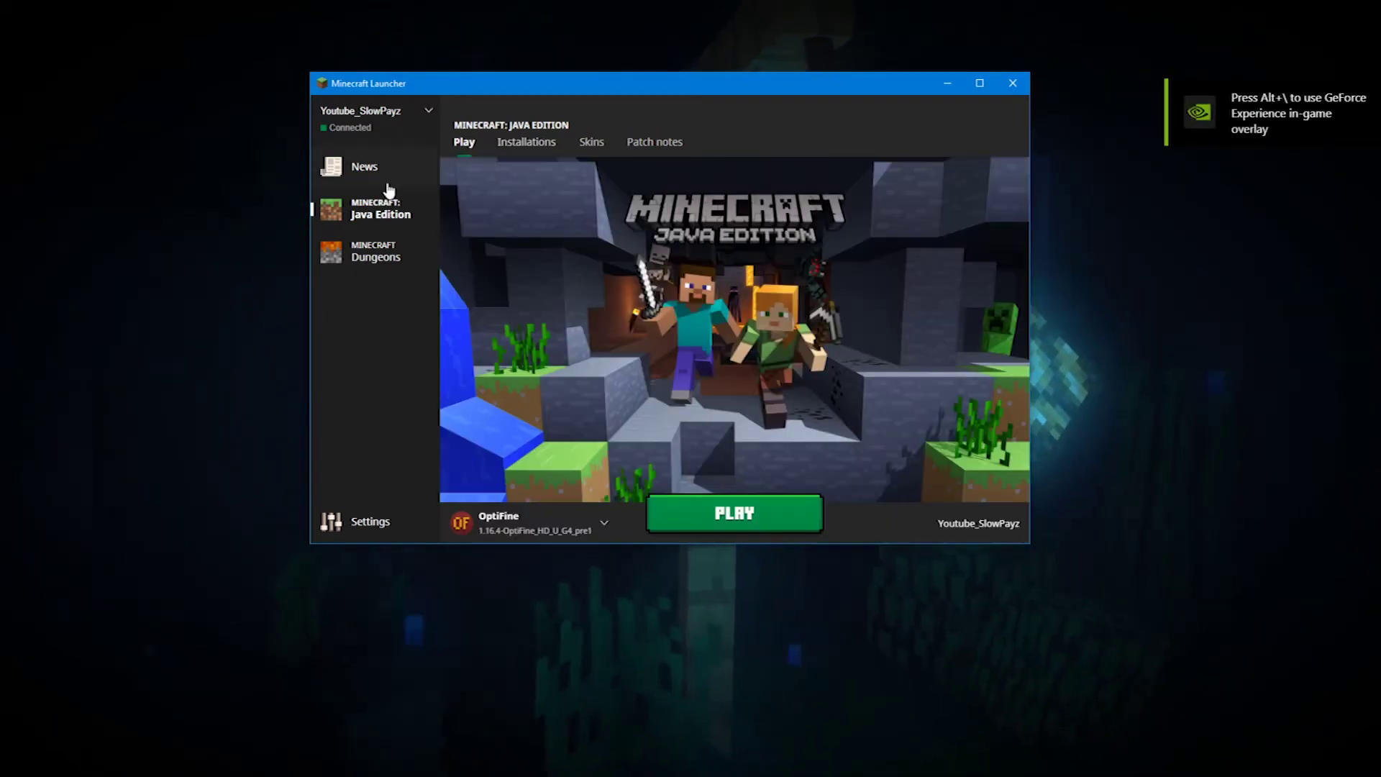
pyautogui.click(588, 526)
pyautogui.scroll(-1, 538, 425)
pyautogui.scroll(-3, 535, 438)
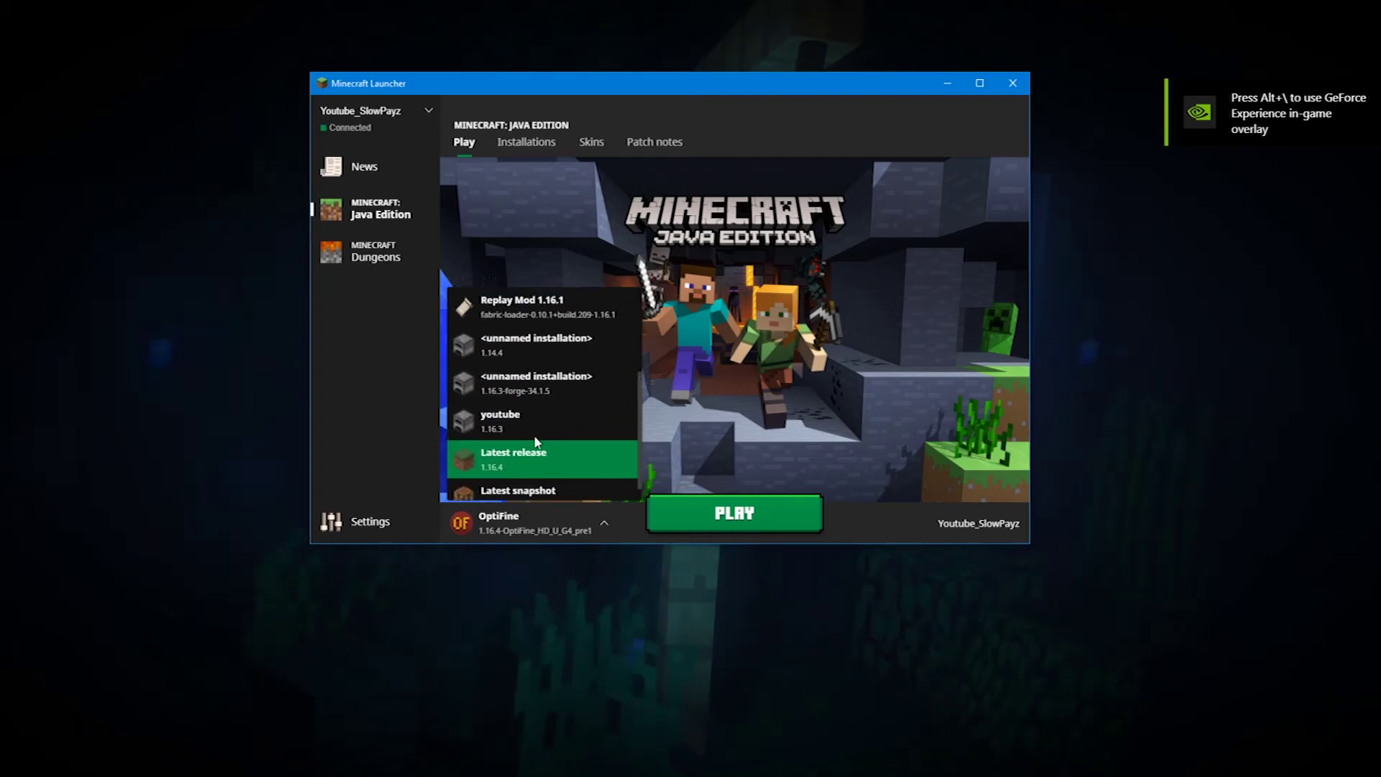
pyautogui.scroll(3, 532, 432)
pyautogui.click(466, 382)
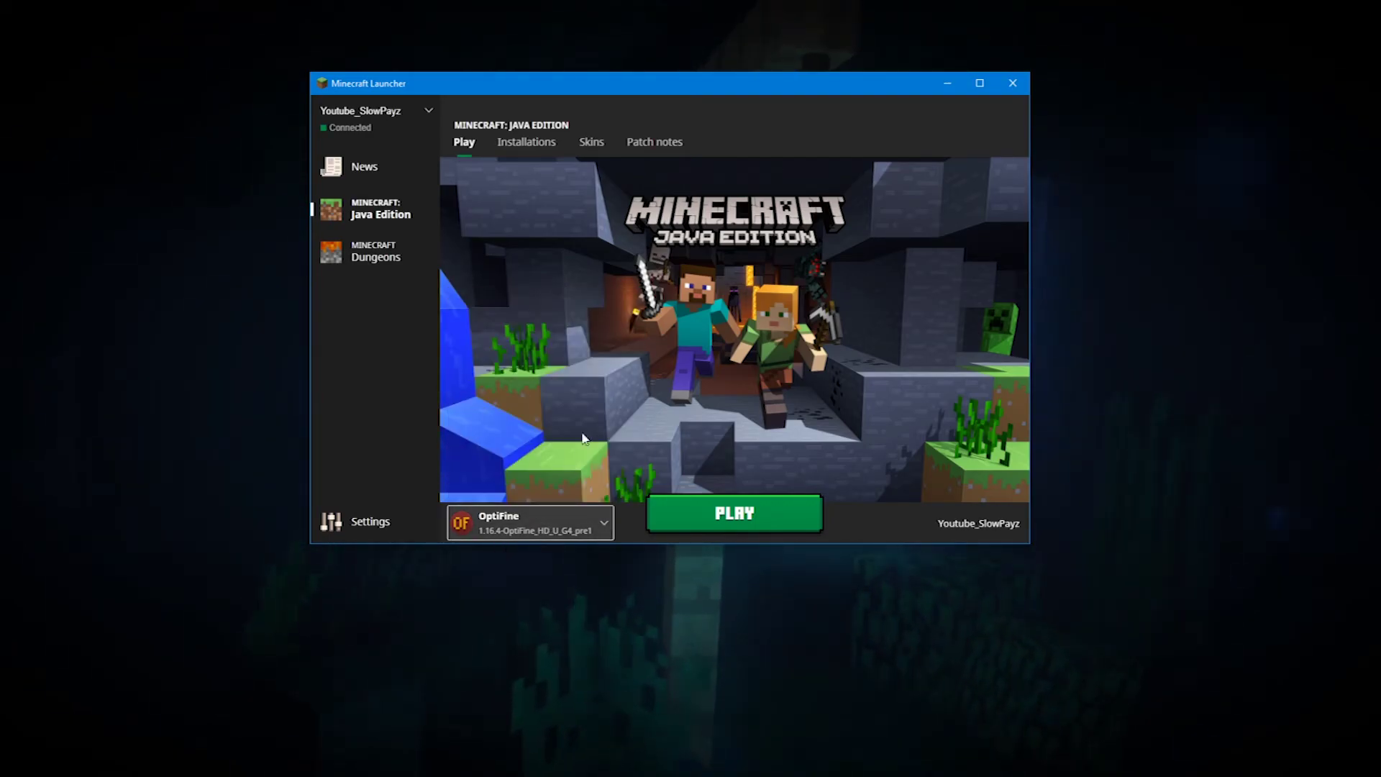
# - Start a new installation and browse its available versions
pyautogui.click(521, 147)
pyautogui.click(487, 181)
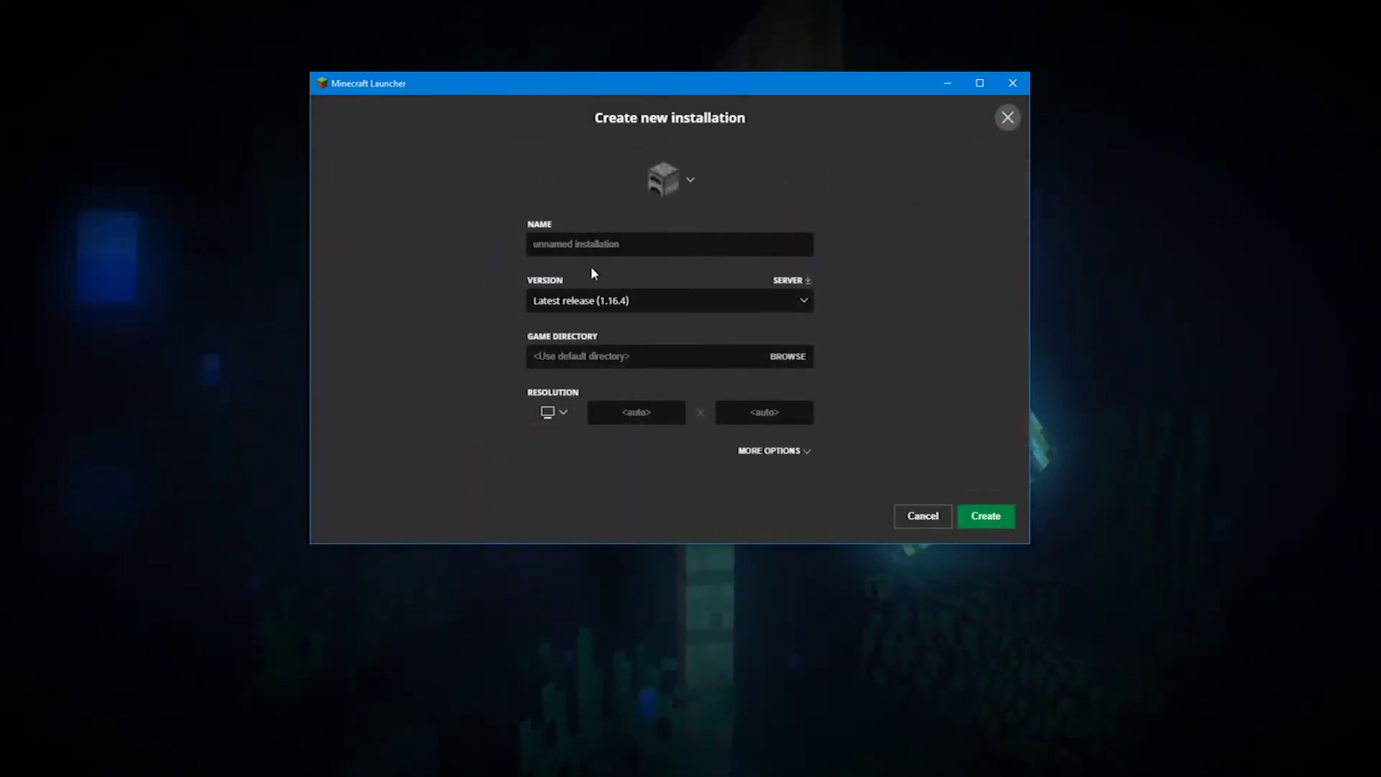
pyautogui.click(632, 298)
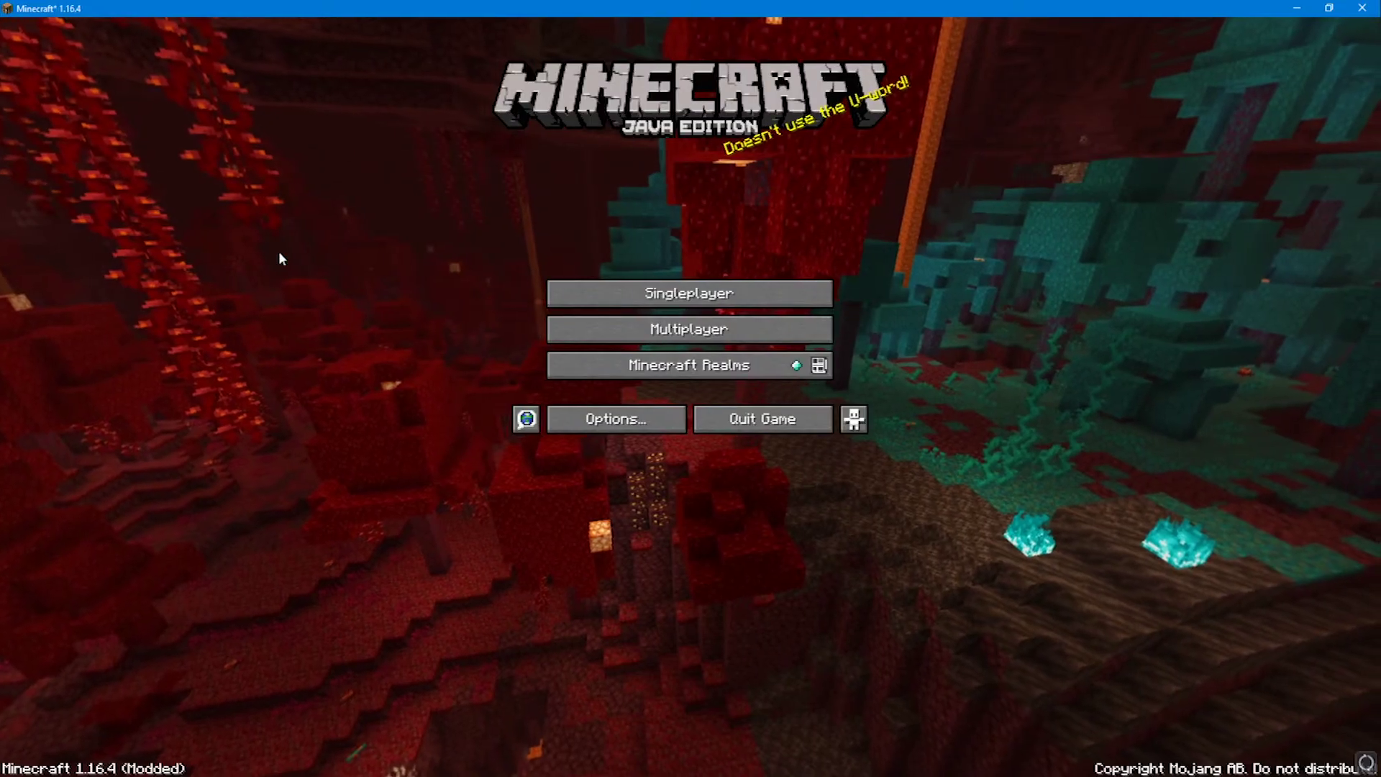
pyautogui.click(654, 430)
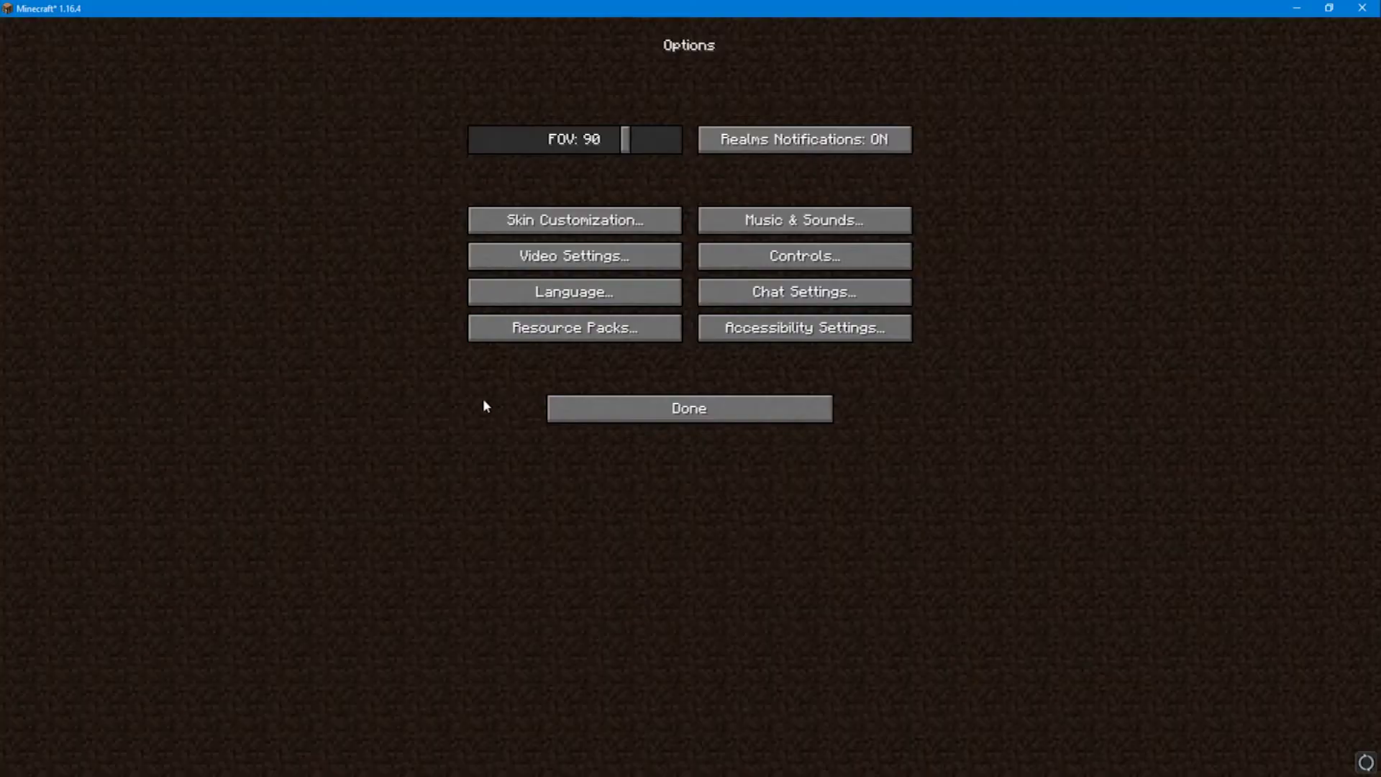
pyautogui.click(583, 272)
pyautogui.press('Escape')
pyautogui.click(782, 268)
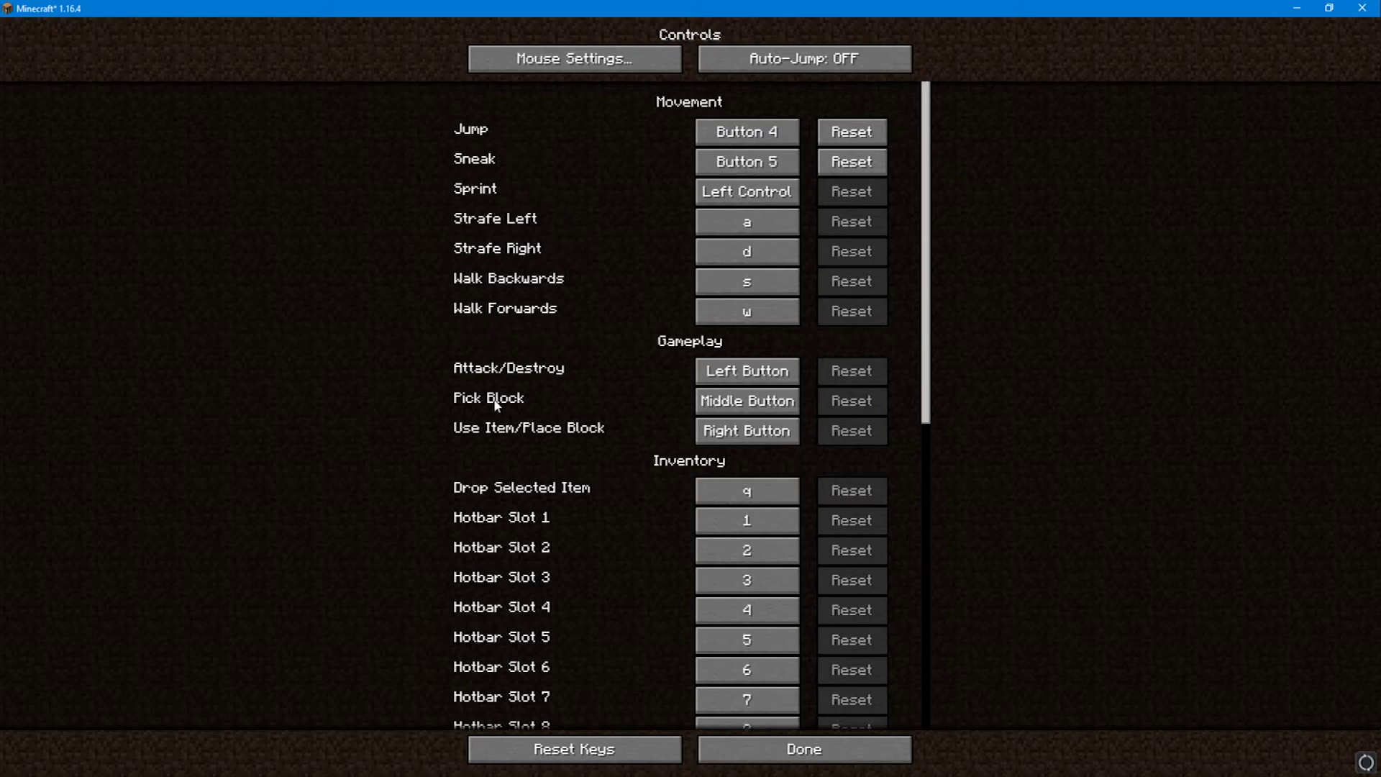
pyautogui.scroll(-6, 500, 265)
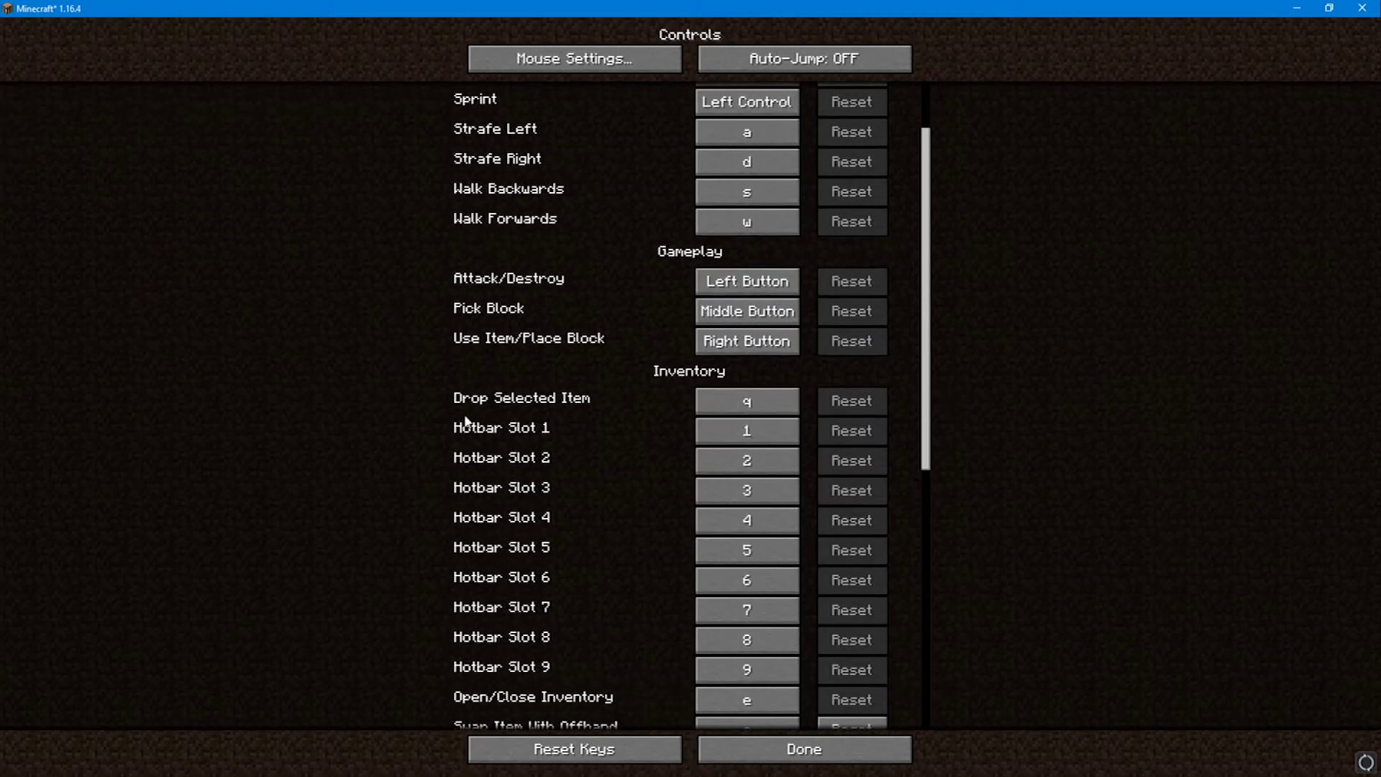
pyautogui.scroll(-20, 886, 456)
pyautogui.scroll(-10, 867, 599)
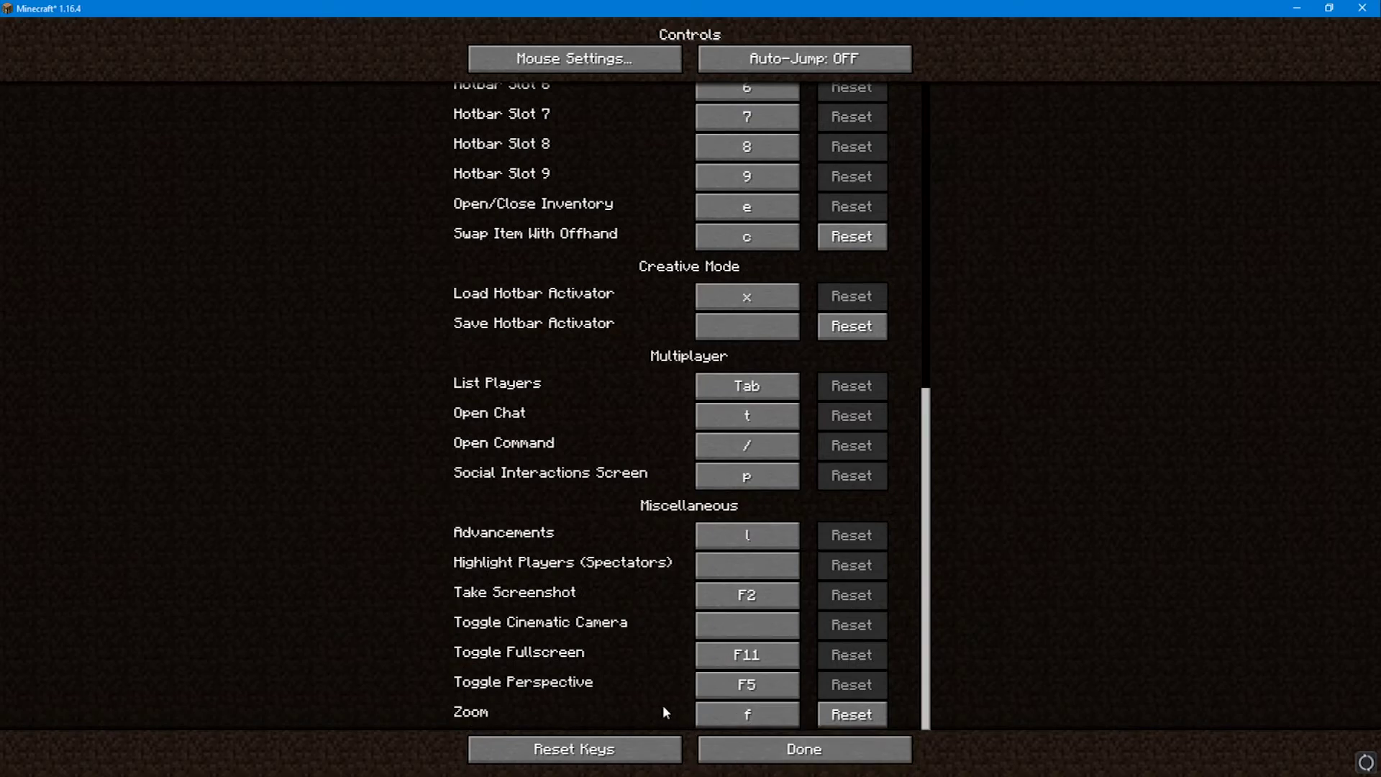
pyautogui.click(749, 717)
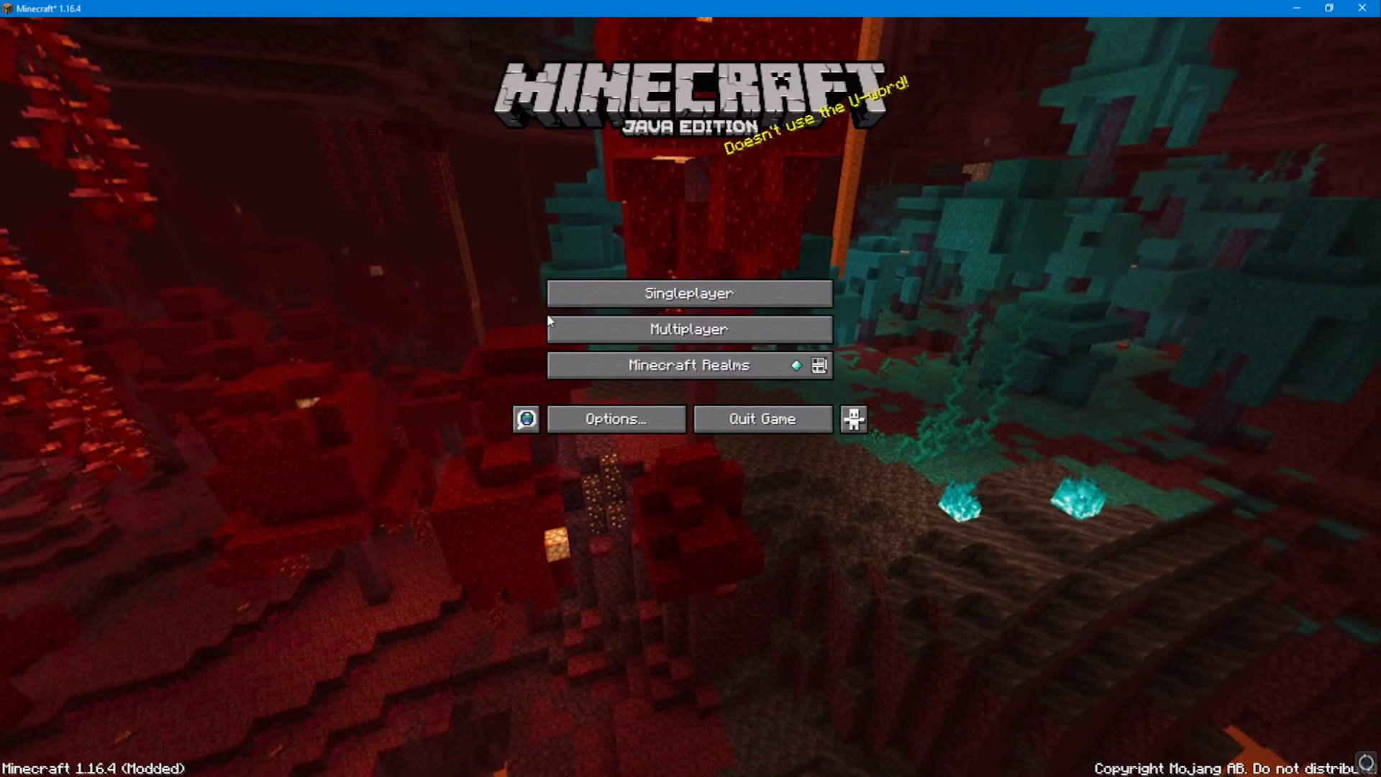
# - Load a singleplayer savanna world, cycle camera perspectives with F5, and walk with W
pyautogui.click(578, 300)
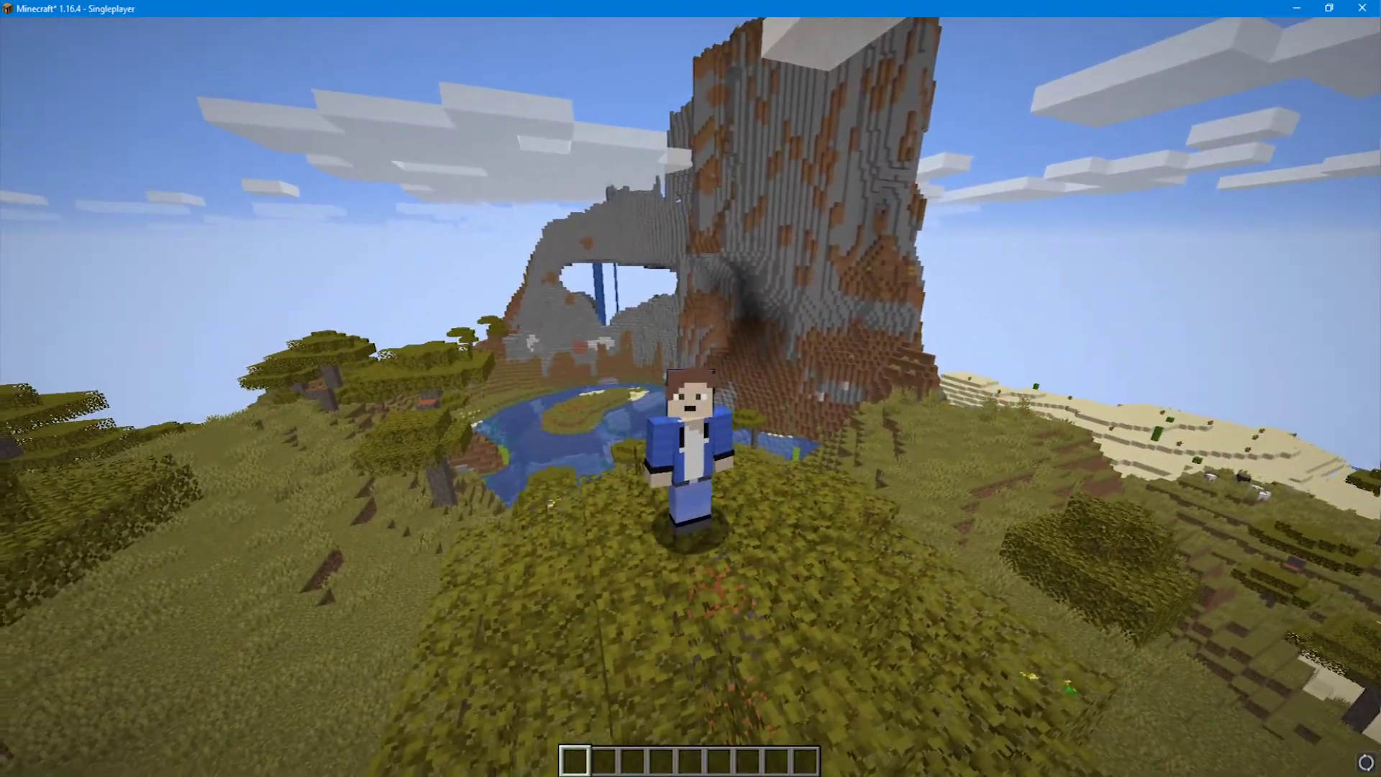
pyautogui.press('F5')
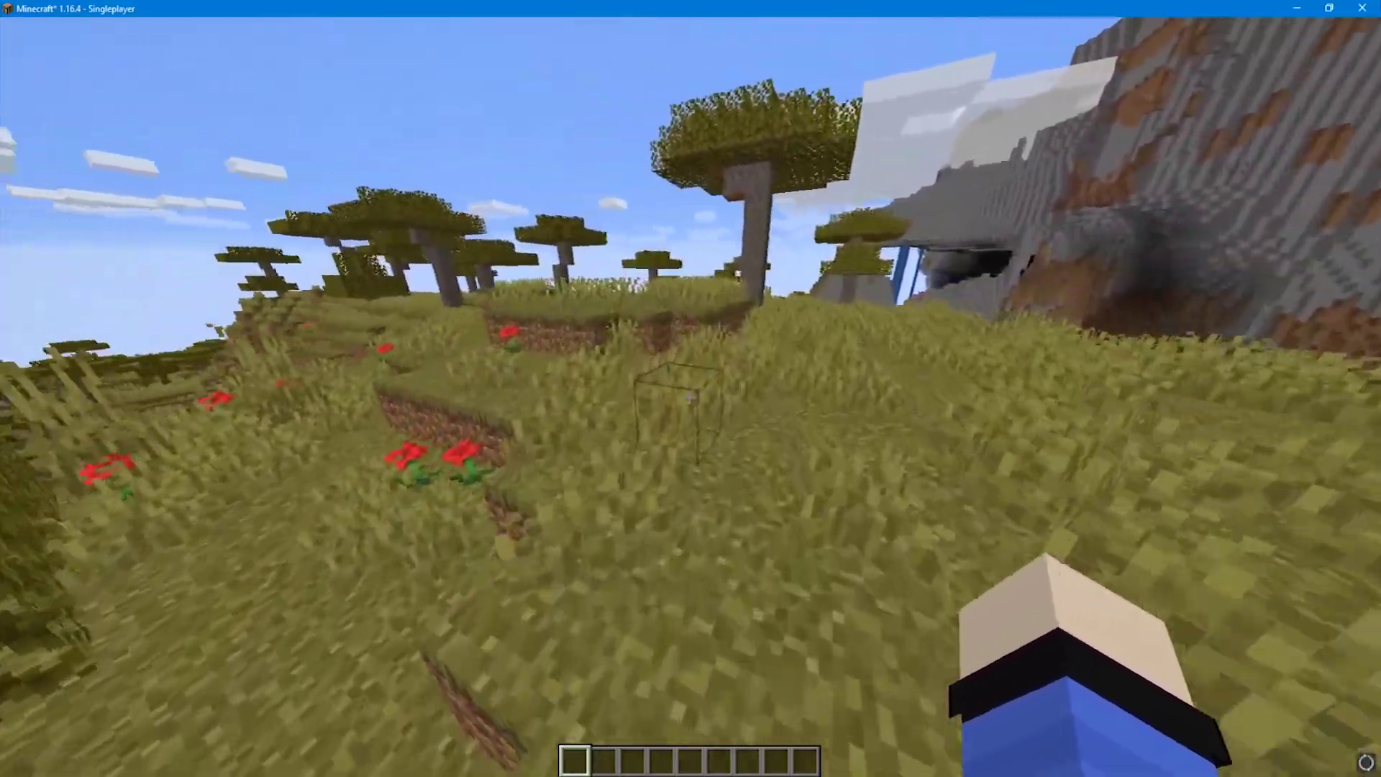
pyautogui.press('F5')
pyautogui.press('F5')
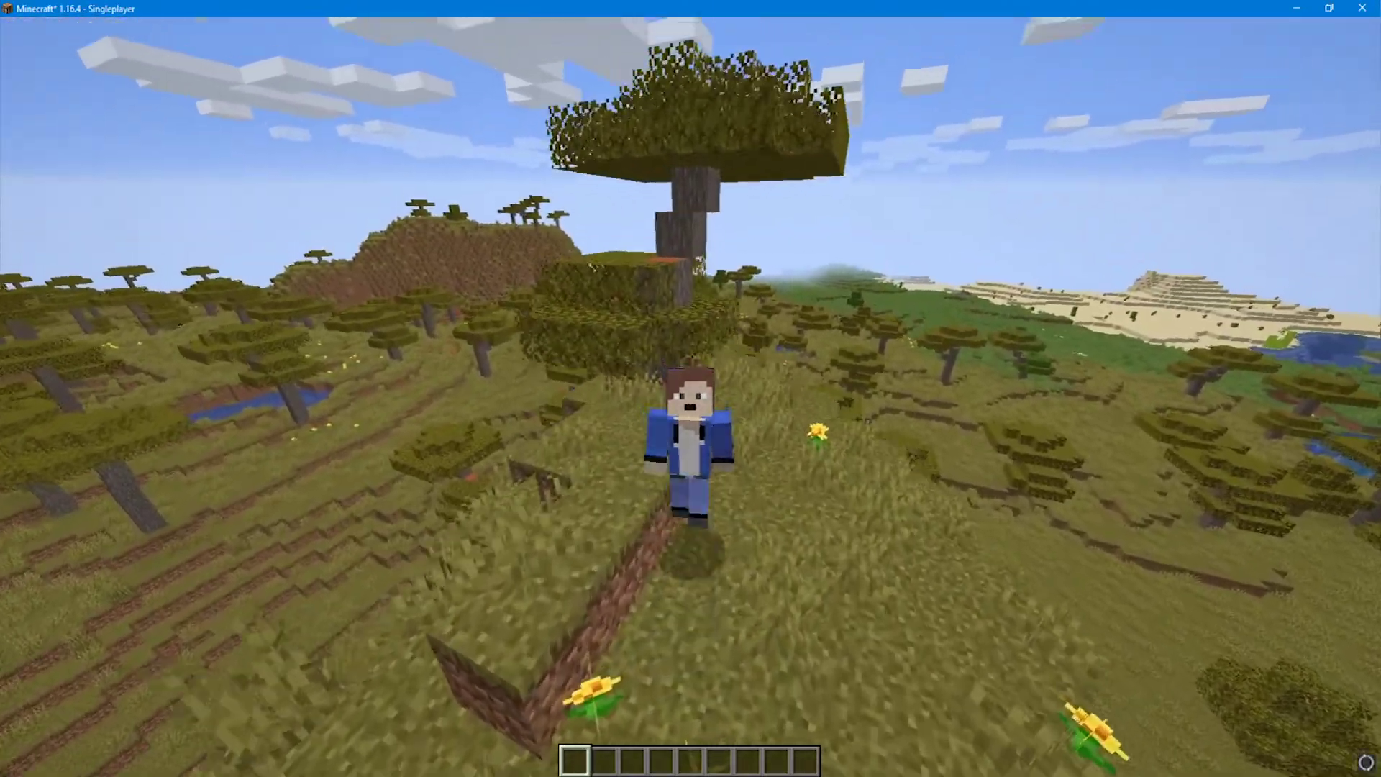
pyautogui.press('w')
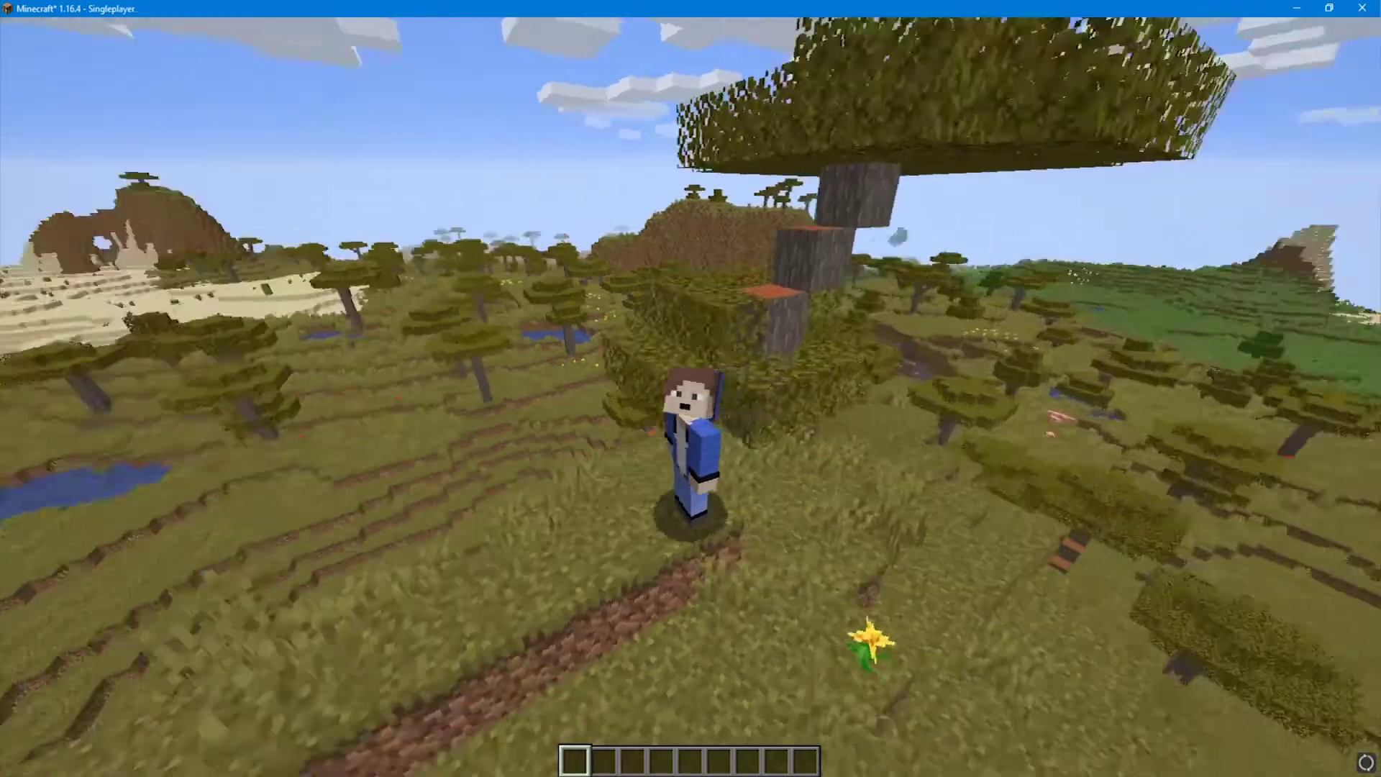